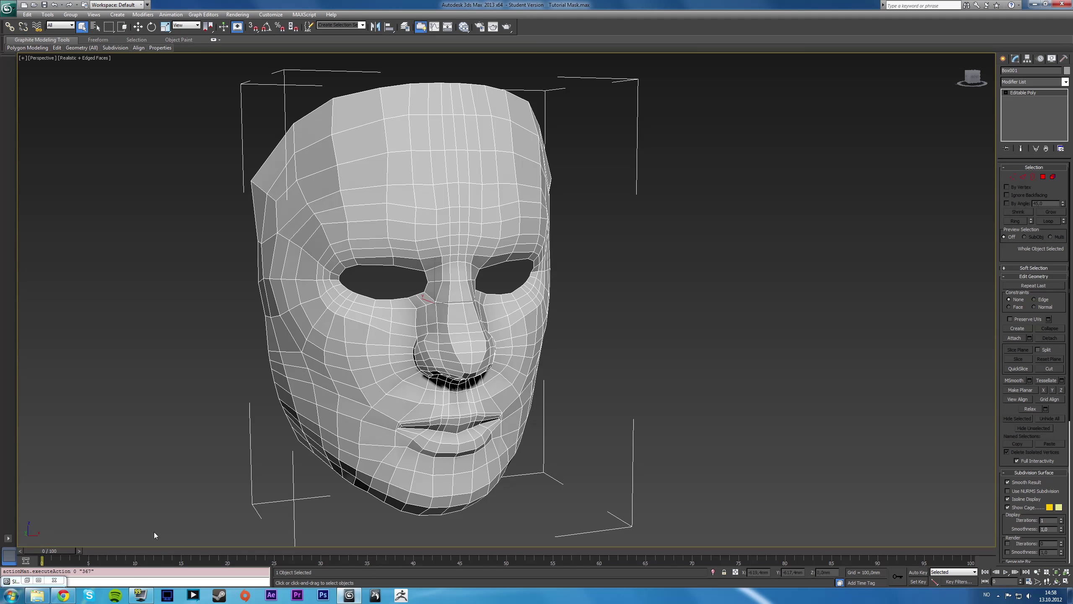
- Open the material editor and show the checker-textured standard material shaded on the mask in the viewport
{"action": "middle_click_drag", "start_coordinate": [402, 419], "coordinate": [429, 361], "text": "alt"}
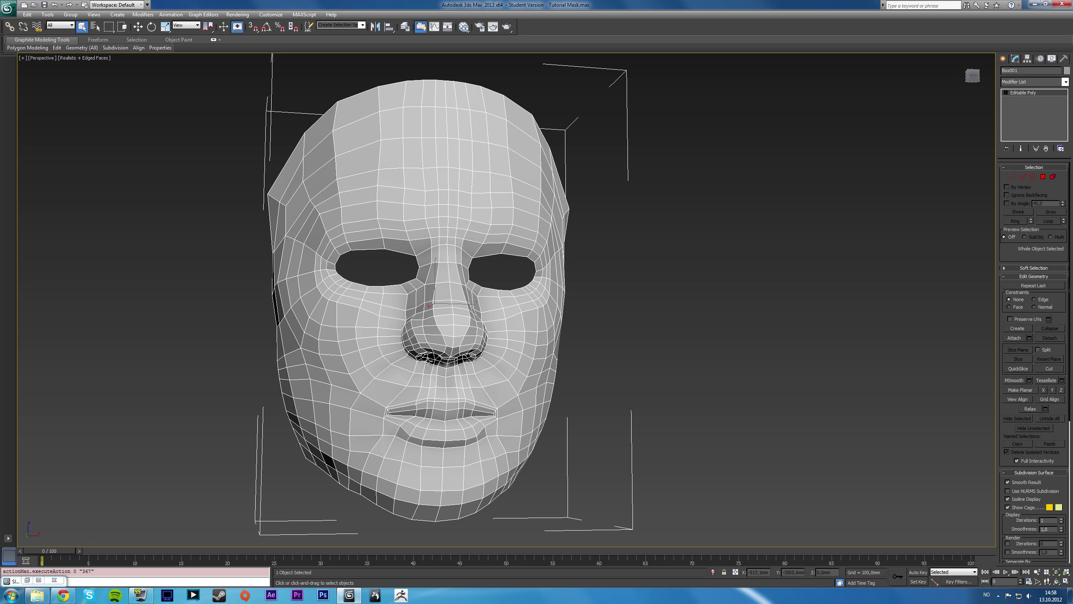
{"action": "middle_click_drag", "start_coordinate": [428, 359], "coordinate": [446, 306], "text": "alt"}
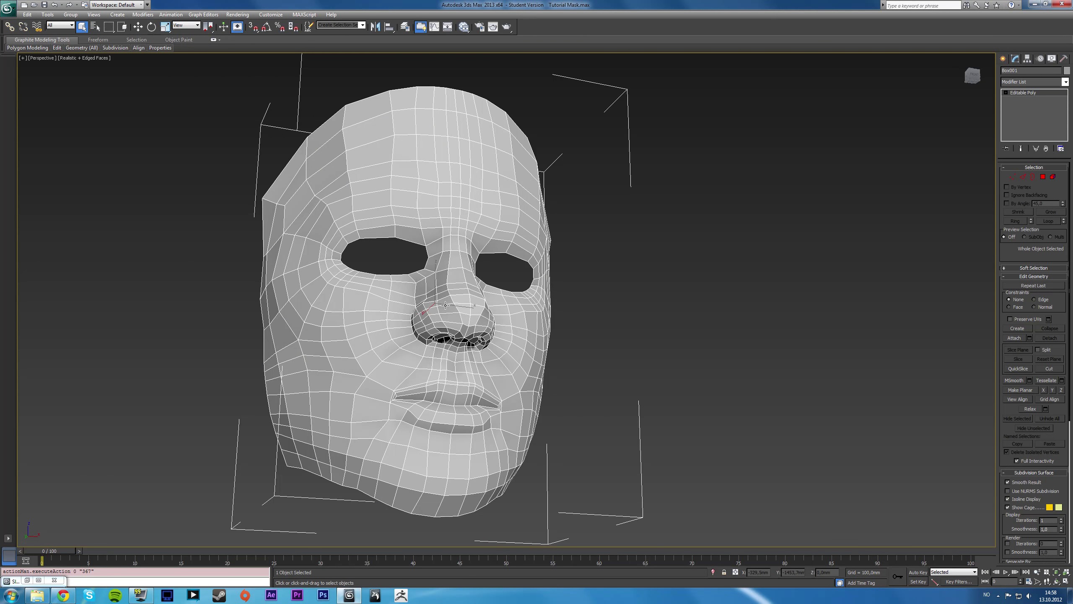
{"action": "mouse_move", "coordinate": [457, 298]}
{"action": "middle_mouse_down", "text": "alt"}
{"action": "mouse_move", "coordinate": [485, 299]}
{"action": "mouse_move", "coordinate": [463, 297]}
{"action": "middle_mouse_up", "text": "alt"}
{"action": "key", "text": "m"}
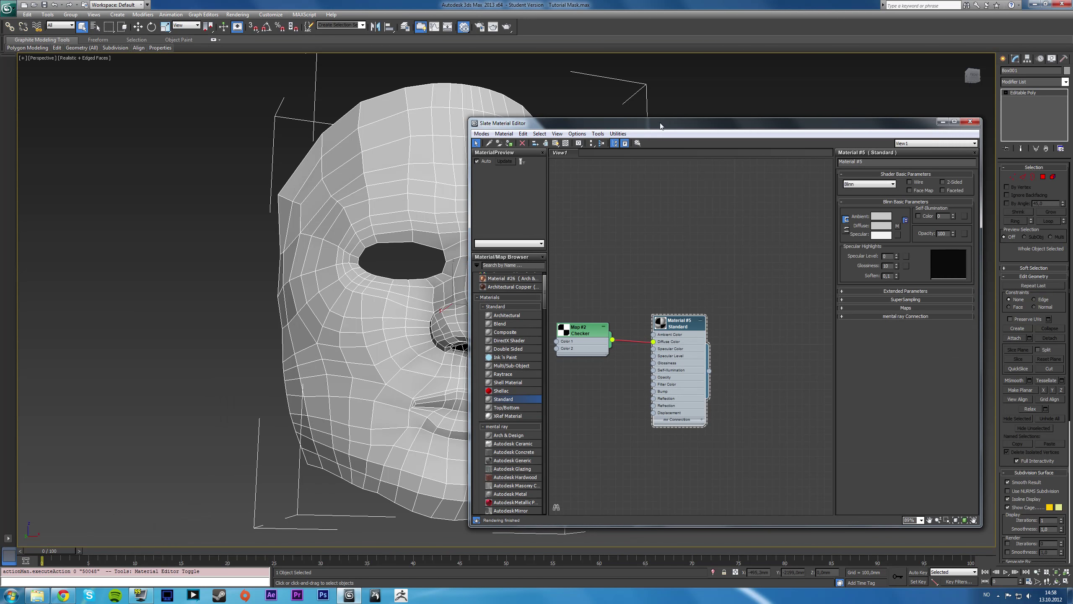
{"action": "left_click_drag", "start_coordinate": [662, 126], "coordinate": [798, 127]}
{"action": "left_click", "coordinate": [625, 145]}
{"action": "middle_click_drag", "start_coordinate": [439, 258], "coordinate": [382, 265], "text": "alt"}
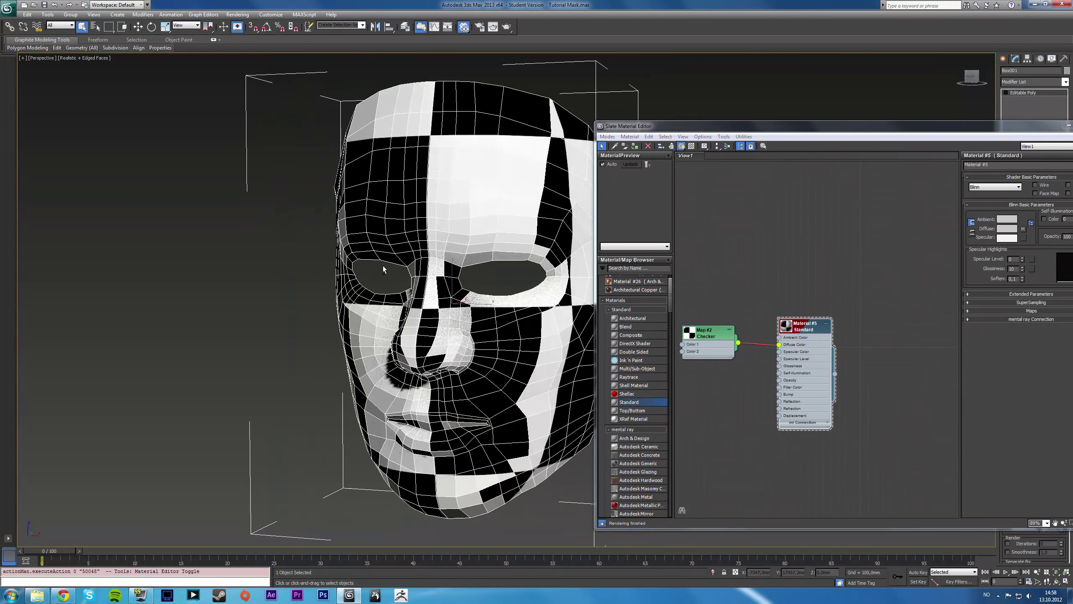
- Examine the checker pattern for stretching across the mask's face and sides, and close the material editor
{"action": "scroll", "coordinate": [382, 265], "scroll_direction": "up", "scroll_amount": 6}
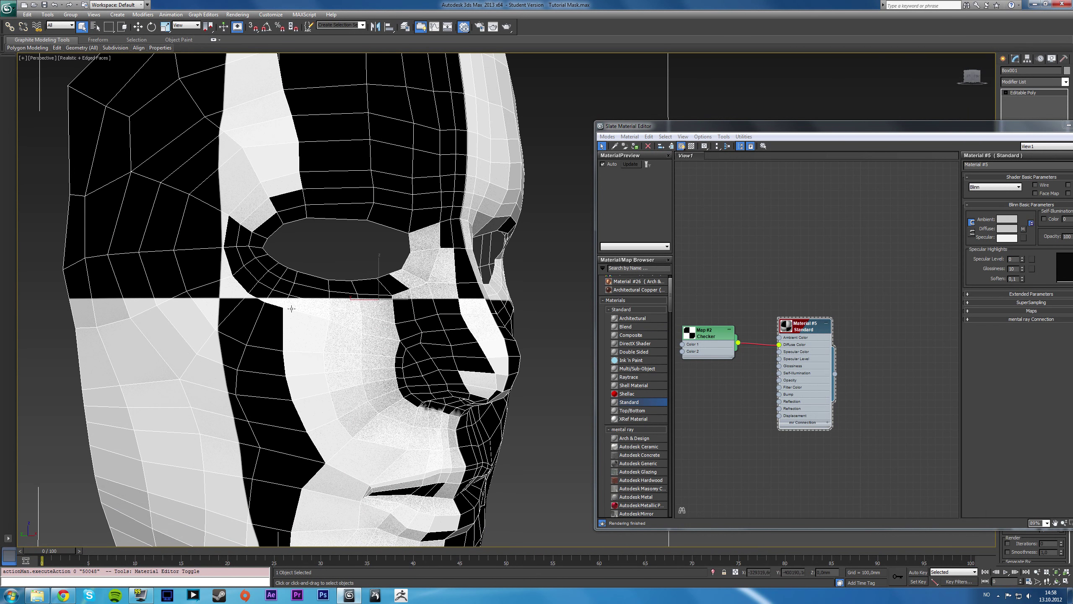
{"action": "scroll", "coordinate": [297, 308], "scroll_direction": "down", "scroll_amount": 4}
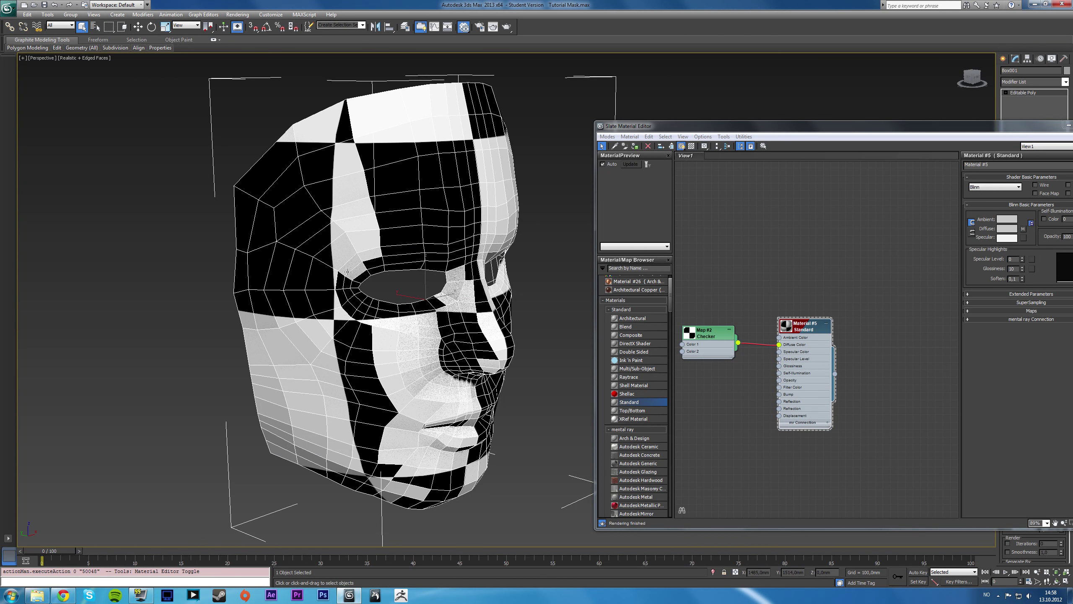
{"action": "mouse_move", "coordinate": [363, 264]}
{"action": "middle_mouse_down", "text": "alt"}
{"action": "mouse_move", "coordinate": [409, 254]}
{"action": "mouse_move", "coordinate": [376, 248]}
{"action": "middle_mouse_up", "text": "alt"}
{"action": "scroll", "coordinate": [465, 254], "scroll_direction": "up", "scroll_amount": 3}
{"action": "middle_click_drag", "start_coordinate": [465, 254], "coordinate": [399, 278]}
{"action": "left_click_drag", "start_coordinate": [837, 125], "coordinate": [696, 118]}
{"action": "middle_click_drag", "start_coordinate": [334, 328], "coordinate": [328, 358], "text": "alt"}
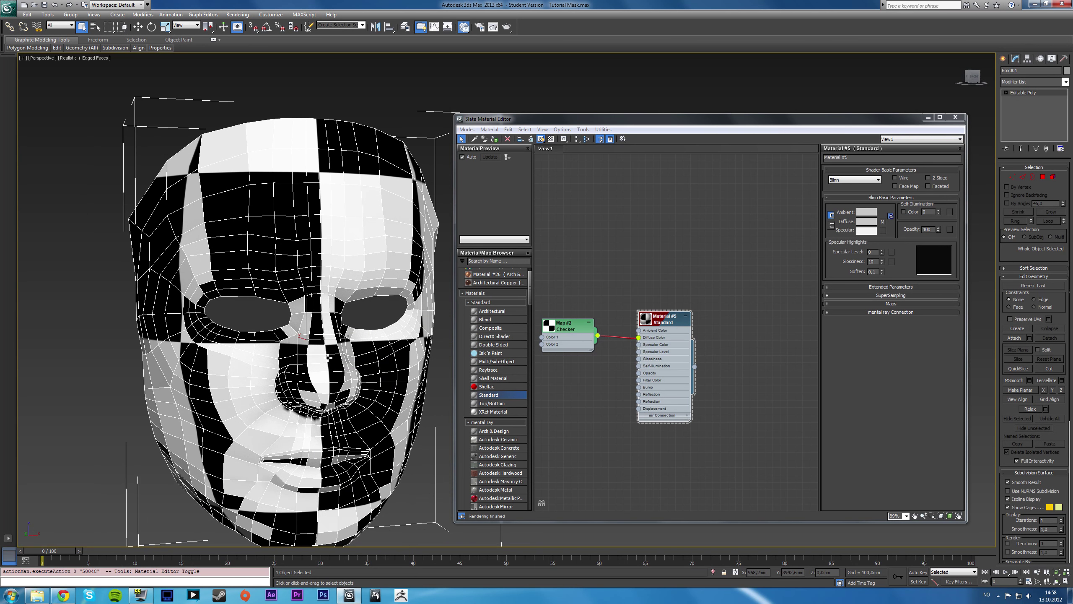
{"action": "middle_click_drag", "start_coordinate": [224, 290], "coordinate": [319, 253], "text": "alt"}
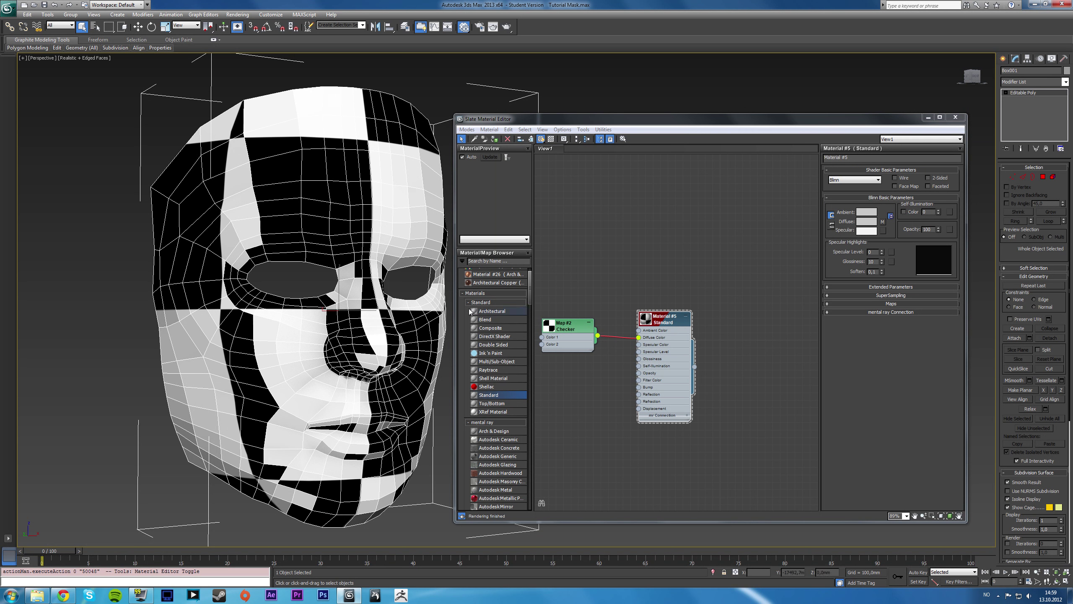
{"action": "middle_click_drag", "start_coordinate": [270, 300], "coordinate": [272, 300], "text": "alt"}
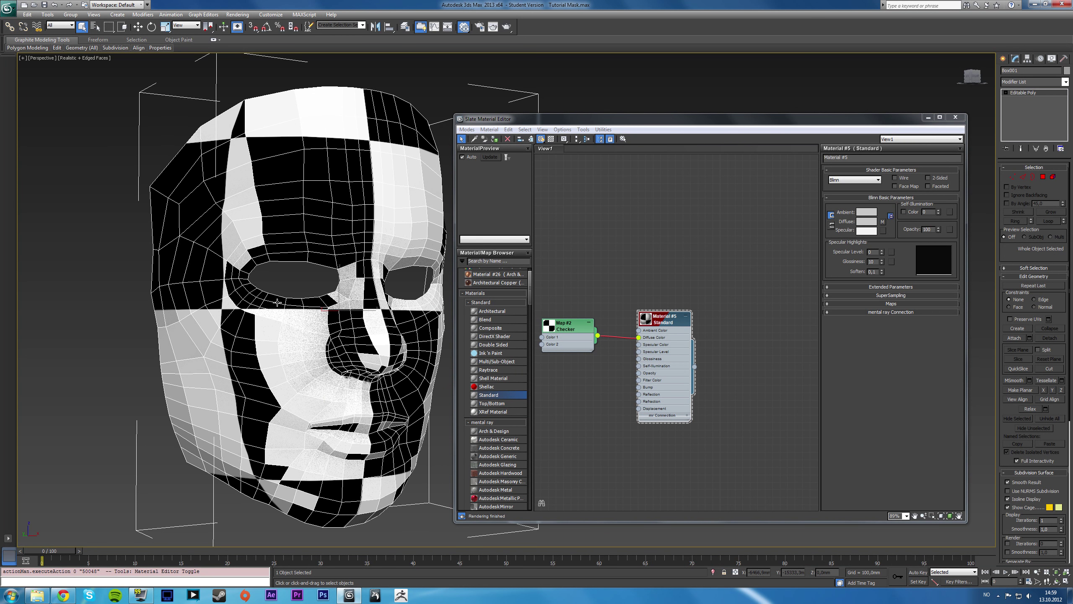
{"action": "left_click", "coordinate": [956, 117]}
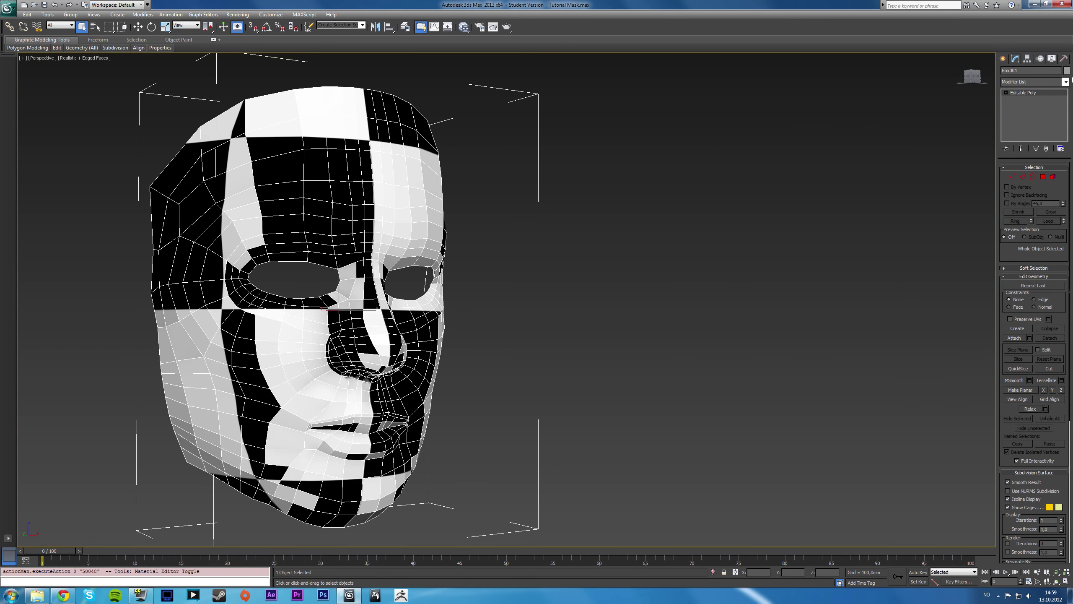
- Clear the mask's existing mapping with a UVW Mapping Clear modifier and convert the object to Editable Poly
{"action": "left_click", "coordinate": [1066, 82]}
{"action": "left_click", "coordinate": [1071, 106]}
{"action": "left_click", "coordinate": [1064, 84]}
{"action": "left_click_drag", "start_coordinate": [1066, 113], "coordinate": [1060, 331]}
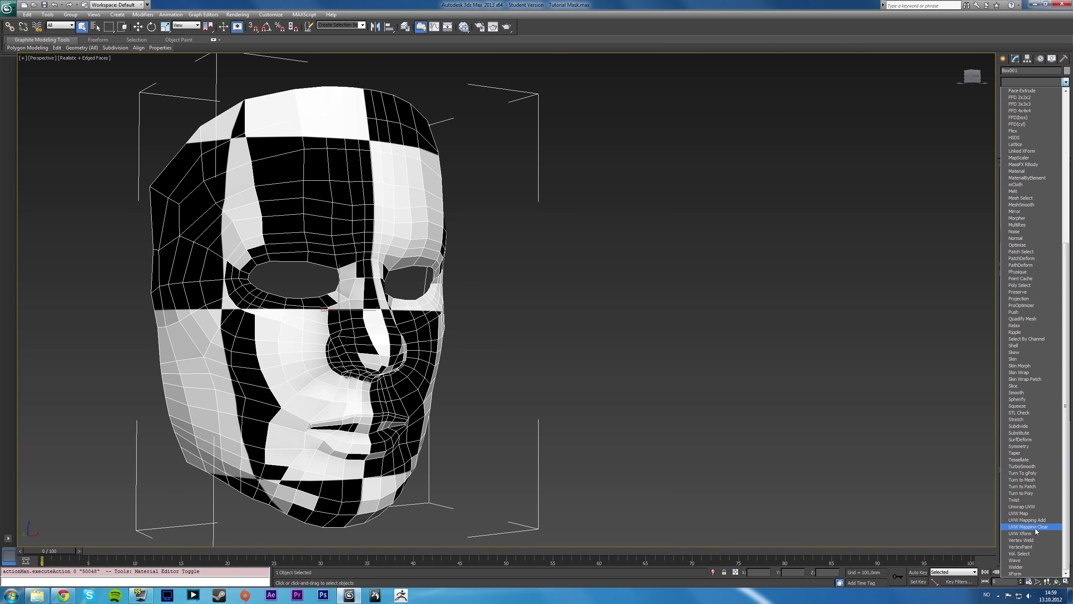
{"action": "left_click", "coordinate": [1011, 527]}
{"action": "right_click", "coordinate": [662, 213]}
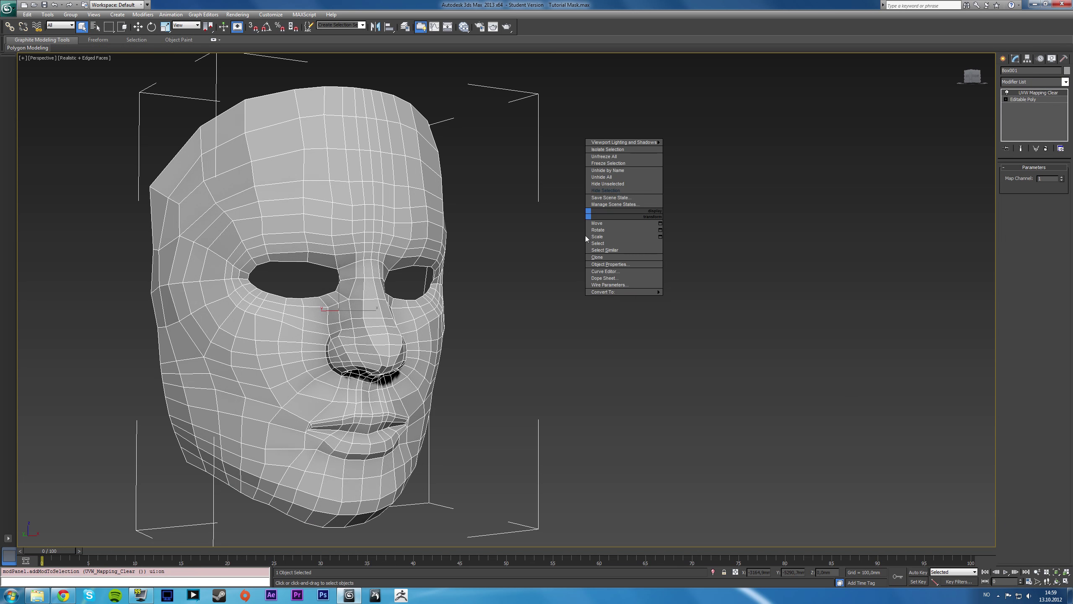
{"action": "mouse_move", "coordinate": [655, 292]}
{"action": "left_click", "coordinate": [710, 298]}
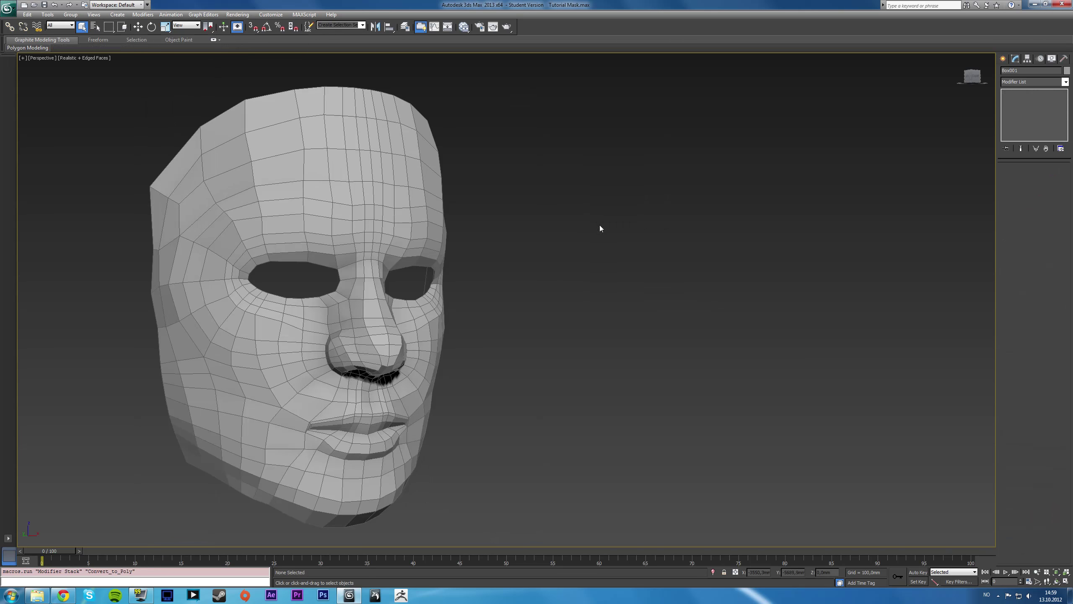
- Add an Unwrap UVW modifier to the mask
{"action": "left_click", "coordinate": [1066, 82]}
{"action": "left_click_drag", "start_coordinate": [1067, 106], "coordinate": [1068, 255]}
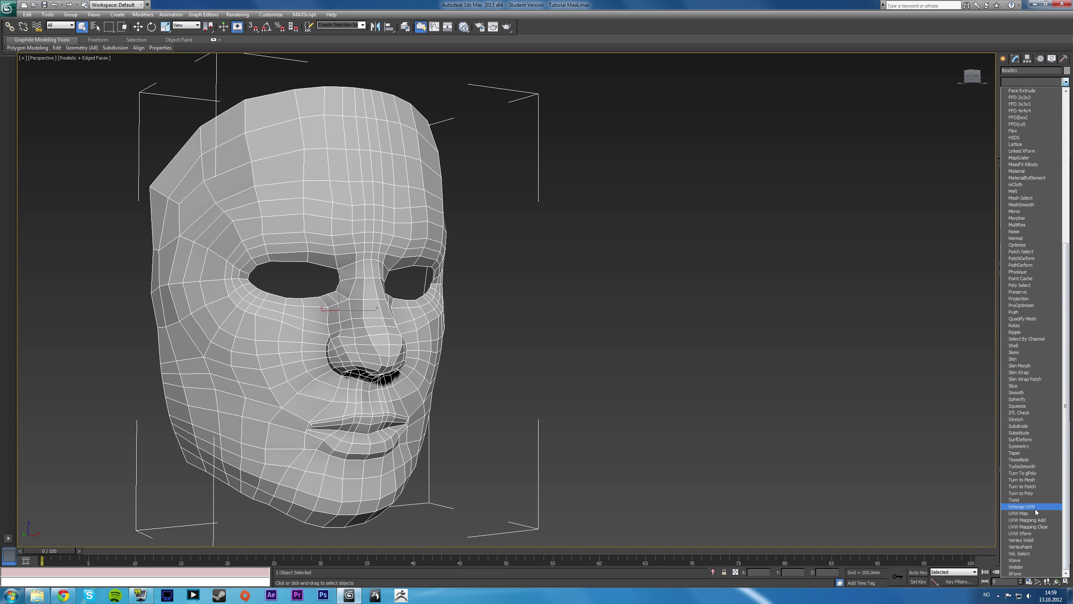
{"action": "left_click", "coordinate": [1013, 509]}
{"action": "middle_click_drag", "start_coordinate": [499, 401], "coordinate": [554, 383], "text": "alt"}
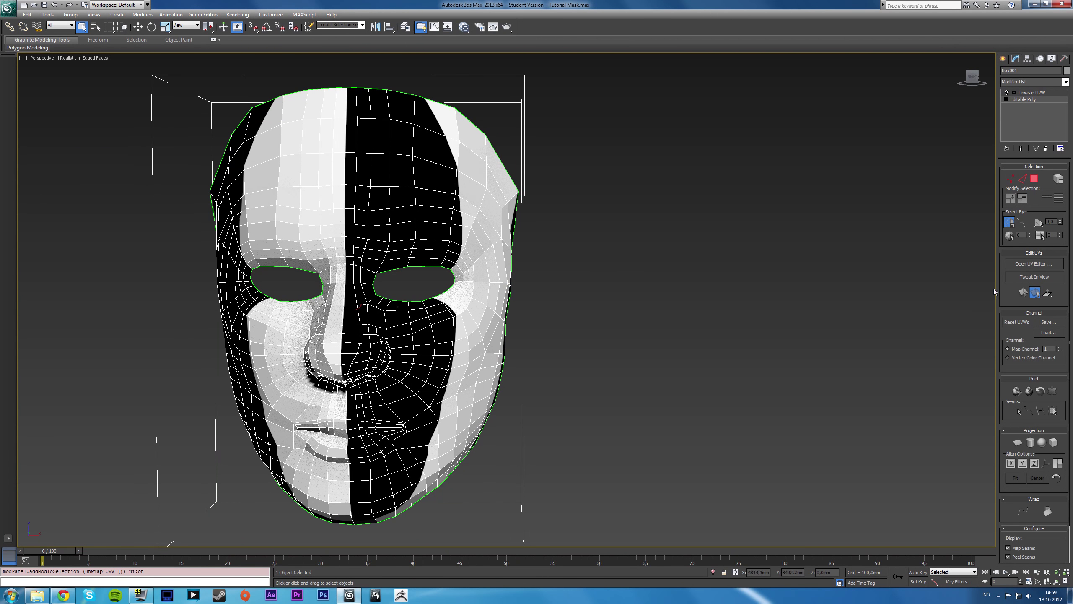
- Inspect the mask's UV layout in an enlarged UV editor window, and close the editor
{"action": "left_click", "coordinate": [1034, 263]}
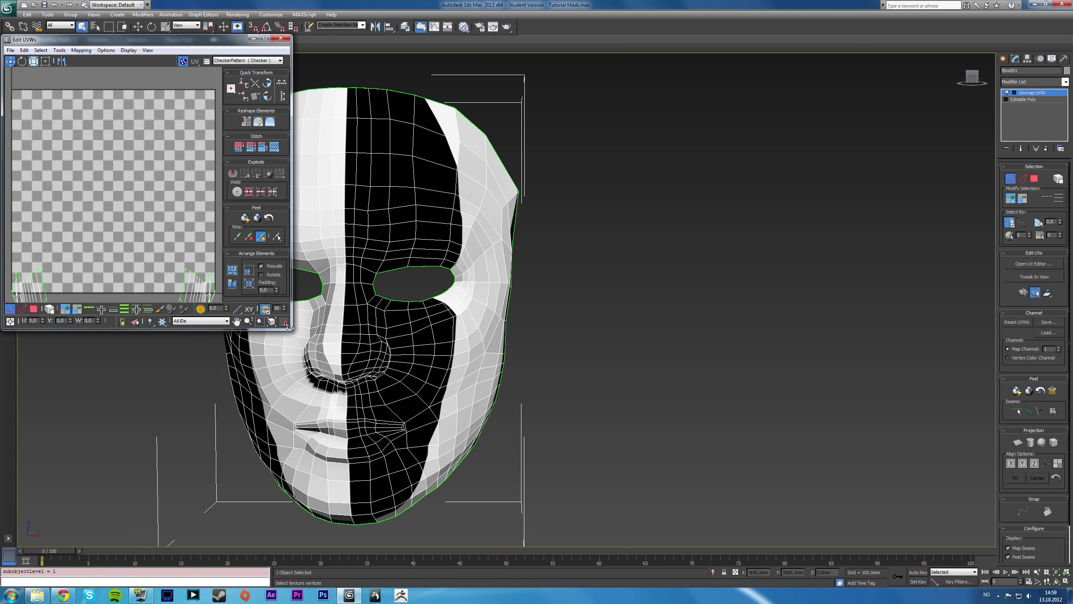
{"action": "left_click_drag", "start_coordinate": [288, 326], "coordinate": [438, 492]}
{"action": "middle_click_drag", "start_coordinate": [278, 225], "coordinate": [292, 165]}
{"action": "scroll", "coordinate": [291, 164], "scroll_direction": "down", "scroll_amount": 2}
{"action": "middle_click_drag", "start_coordinate": [223, 331], "coordinate": [192, 288]}
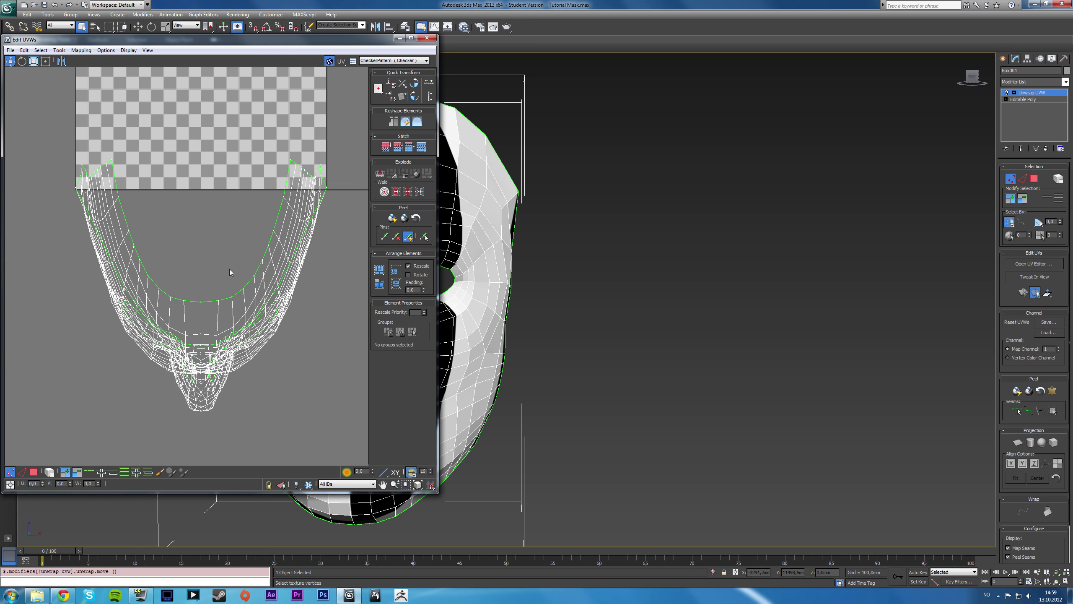
{"action": "left_click", "coordinate": [426, 39]}
- Select all of the mask's polygons at the face level of Unwrap UVW
{"action": "middle_click_drag", "start_coordinate": [566, 235], "coordinate": [585, 229]}
{"action": "middle_click_drag", "start_coordinate": [430, 294], "coordinate": [439, 292], "text": "alt"}
{"action": "scroll", "coordinate": [440, 295], "scroll_direction": "down", "scroll_amount": 2}
{"action": "middle_click_drag", "start_coordinate": [382, 324], "coordinate": [397, 309], "text": "alt"}
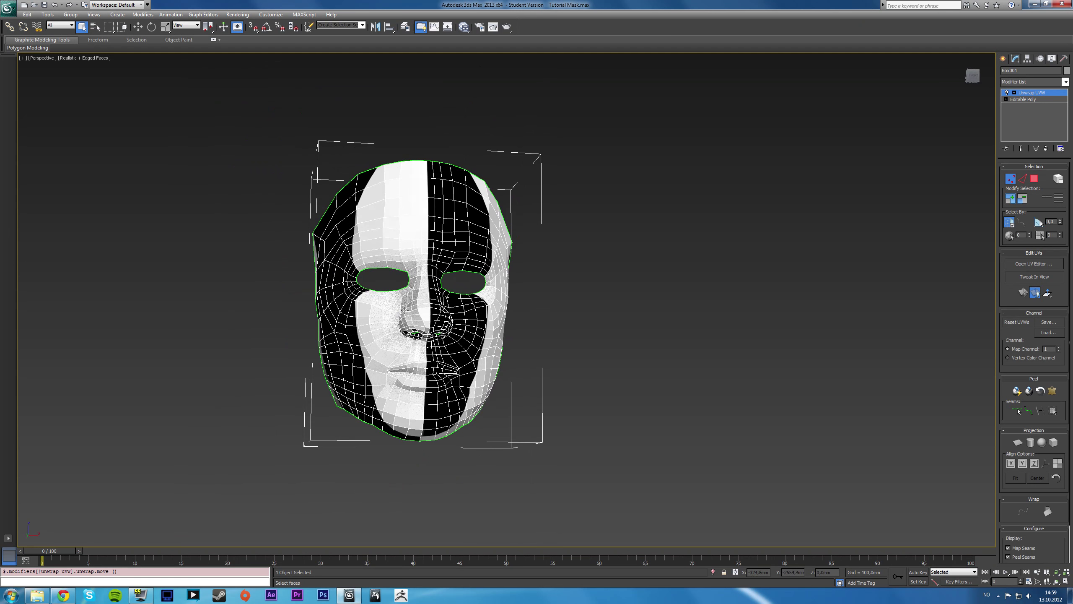
{"action": "left_click", "coordinate": [1034, 178]}
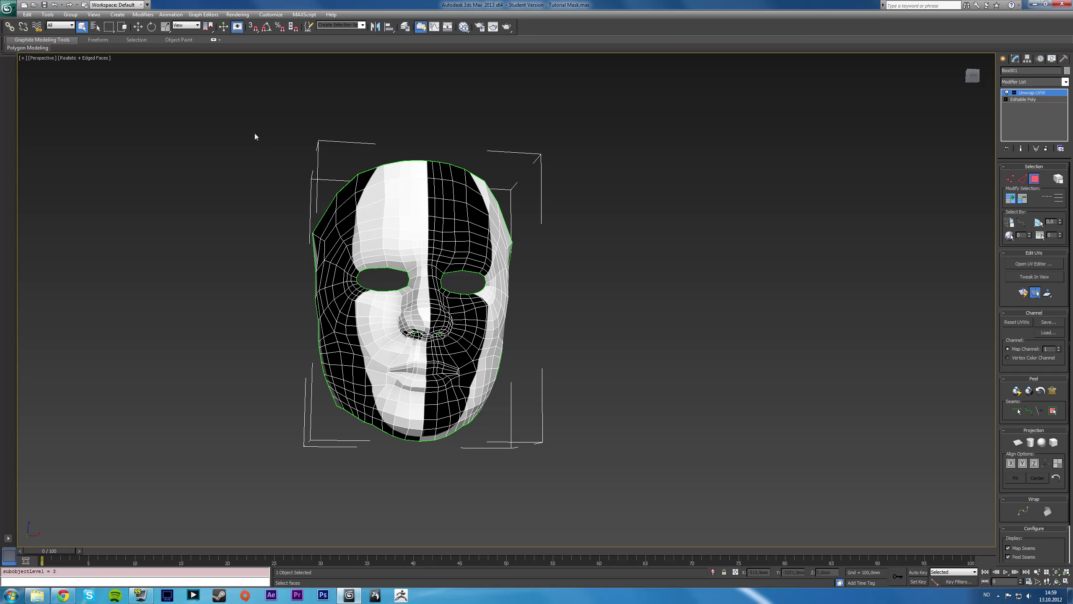
{"action": "left_click_drag", "start_coordinate": [264, 141], "coordinate": [612, 396]}
{"action": "middle_click_drag", "start_coordinate": [612, 397], "coordinate": [575, 391], "text": "alt"}
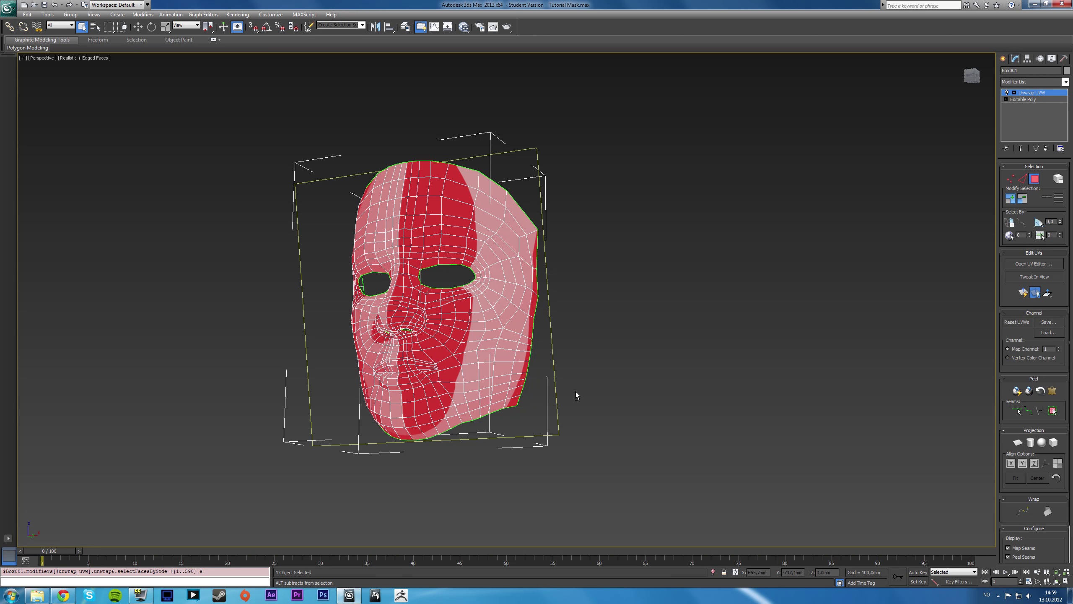
- Examine the green seams around the mask's eye holes, nostrils and outer edge from several angles
{"action": "middle_click_drag", "start_coordinate": [576, 392], "coordinate": [507, 348], "text": "alt"}
{"action": "middle_click_drag", "start_coordinate": [517, 175], "coordinate": [571, 173], "text": "alt"}
{"action": "middle_click_drag", "start_coordinate": [380, 338], "coordinate": [507, 348], "text": "alt"}
{"action": "scroll", "coordinate": [429, 340], "scroll_direction": "up", "scroll_amount": 4}
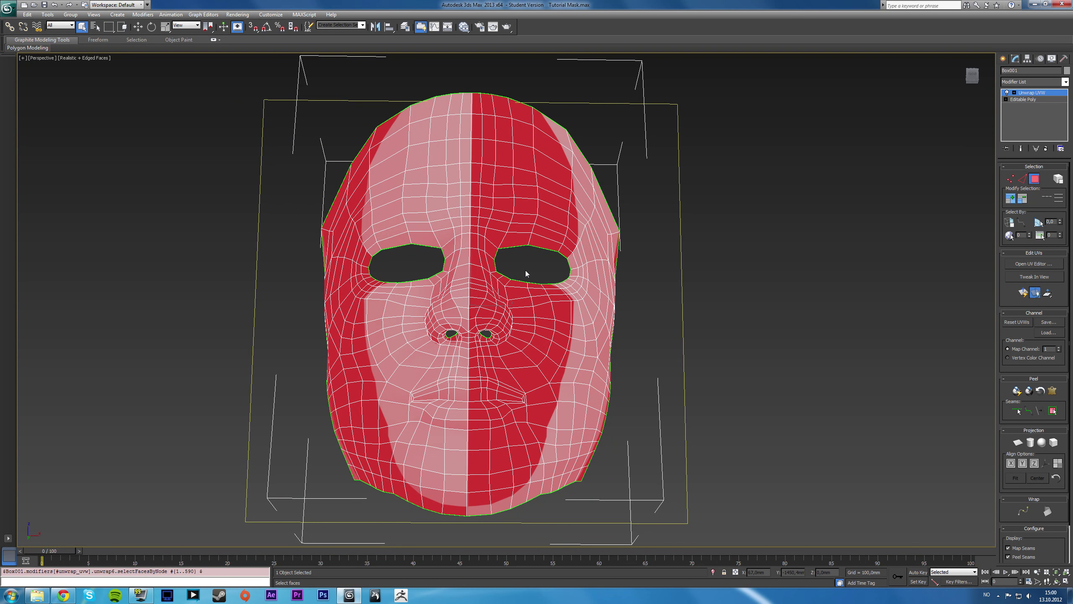
{"action": "middle_click_drag", "start_coordinate": [425, 272], "coordinate": [458, 280], "text": "alt"}
{"action": "middle_click_drag", "start_coordinate": [380, 278], "coordinate": [372, 286], "text": "alt"}
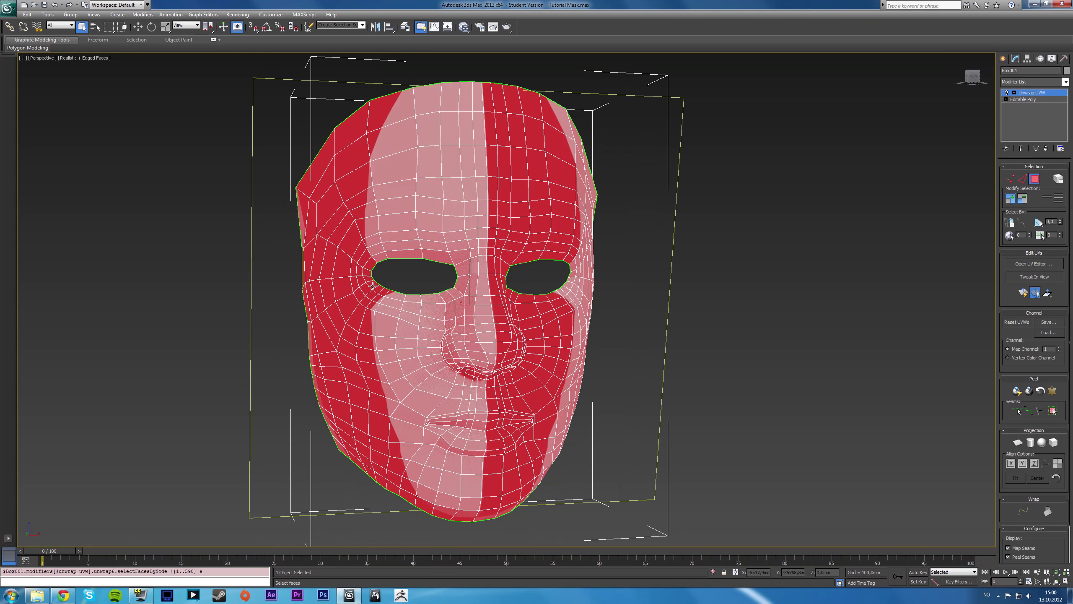
{"action": "middle_click_drag", "start_coordinate": [488, 280], "coordinate": [478, 307], "text": "alt"}
{"action": "middle_click_drag", "start_coordinate": [401, 264], "coordinate": [441, 326], "text": "alt"}
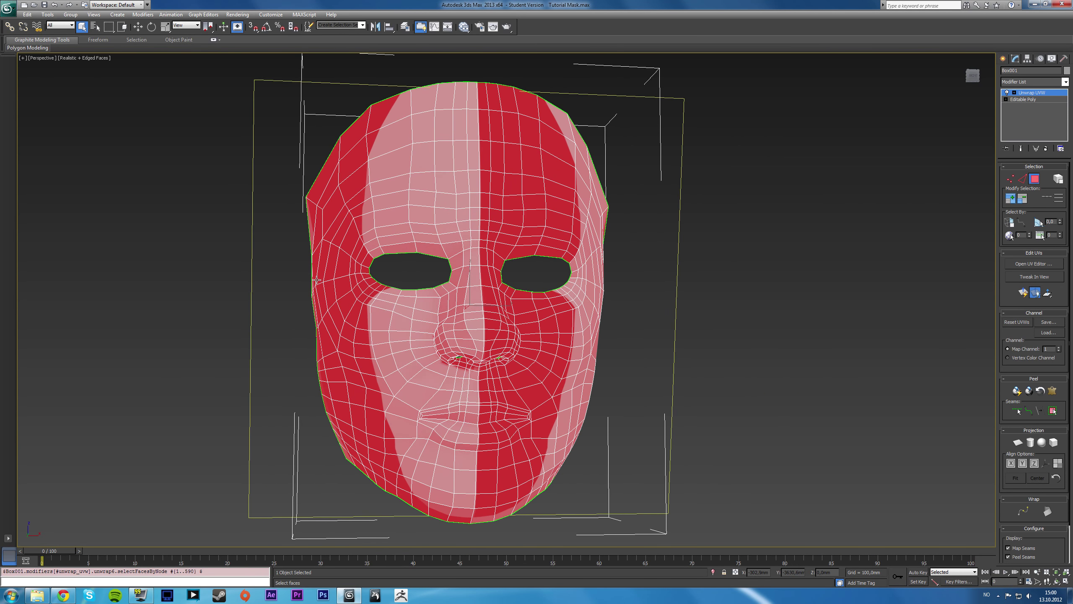
{"action": "middle_click_drag", "start_coordinate": [683, 201], "coordinate": [503, 312], "text": "alt"}
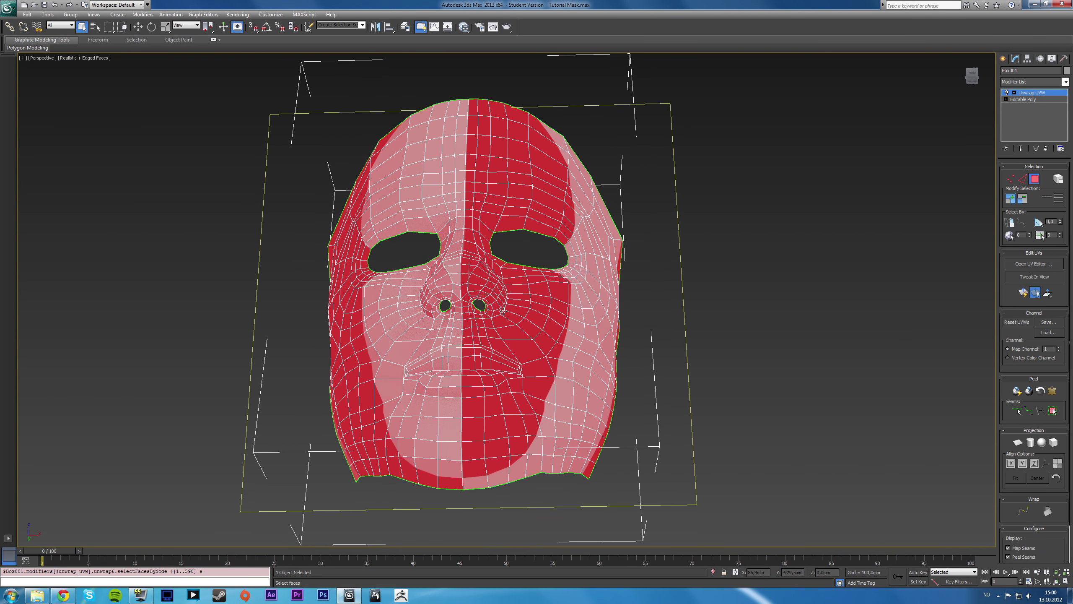
- Try pelt mapping the selected faces in the maximized UV editor, and close the editor
{"action": "left_click", "coordinate": [1052, 390]}
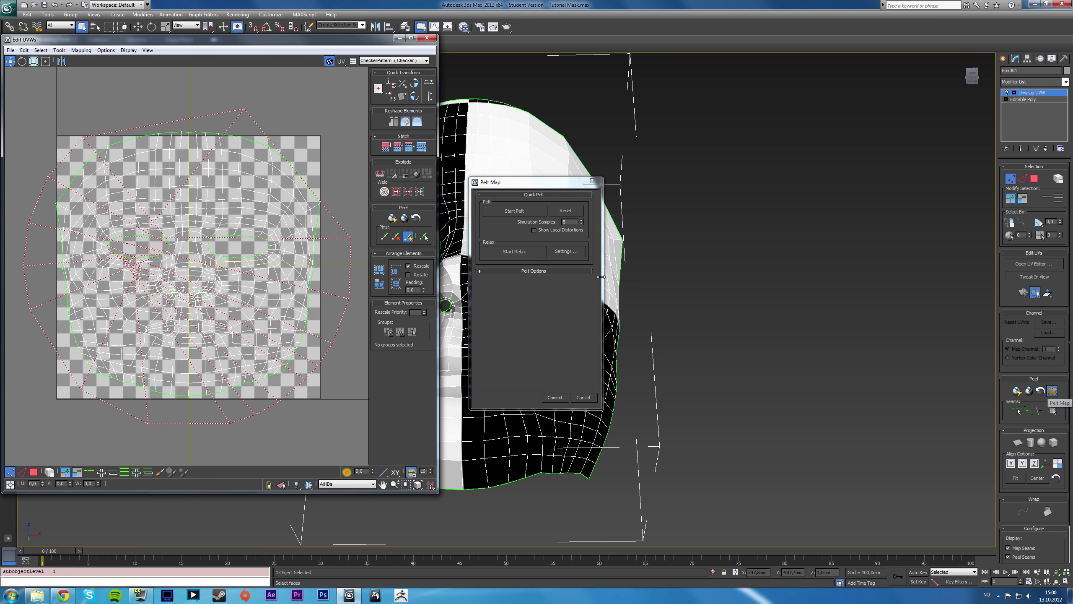
{"action": "left_click_drag", "start_coordinate": [545, 183], "coordinate": [730, 184]}
{"action": "left_click_drag", "start_coordinate": [313, 43], "coordinate": [507, 0]}
{"action": "left_click_drag", "start_coordinate": [719, 178], "coordinate": [823, 170]}
{"action": "left_click", "coordinate": [476, 247]}
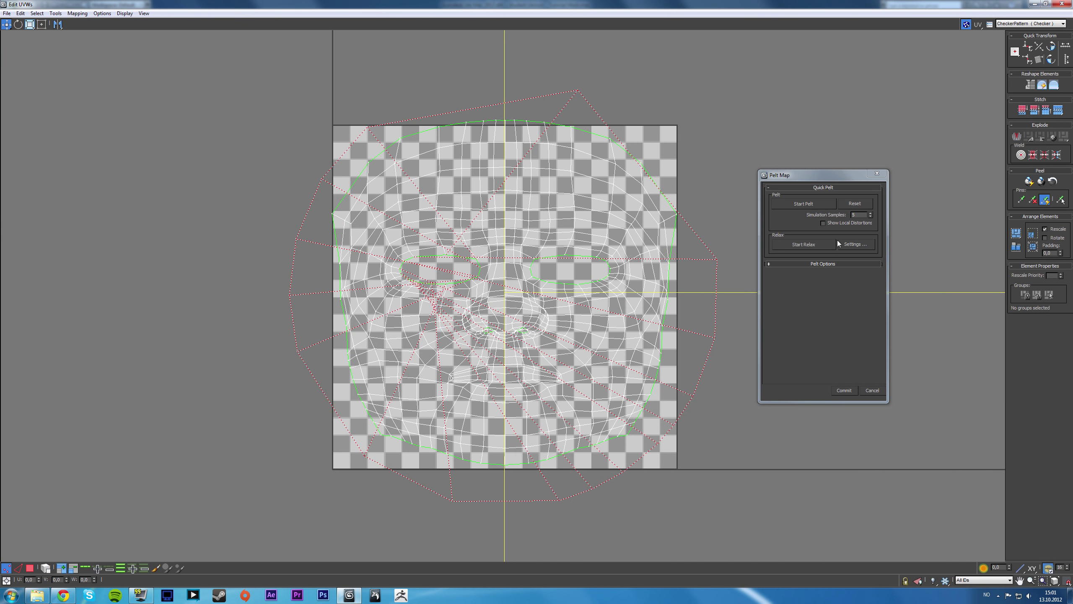
{"action": "left_click", "coordinate": [822, 204]}
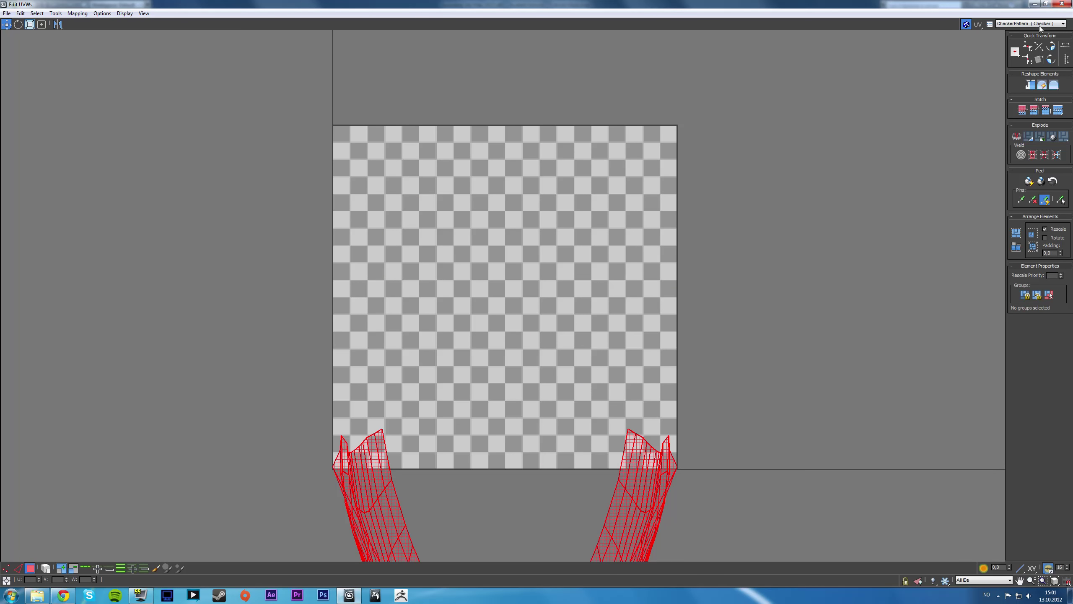
{"action": "left_click", "coordinate": [1062, 4]}
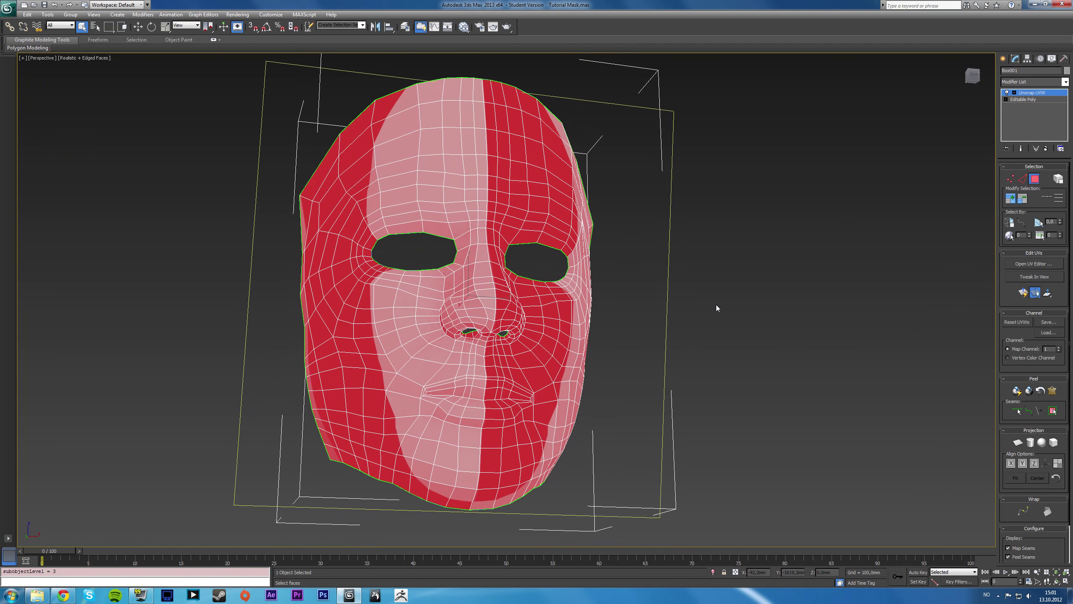
- At the Editable Poly level beneath Unwrap UVW, select the open borders of the eyes and nostrils and cap them
{"action": "left_click", "coordinate": [958, 128]}
{"action": "middle_click_drag", "start_coordinate": [958, 128], "coordinate": [879, 154], "text": "alt"}
{"action": "left_click", "coordinate": [1023, 99]}
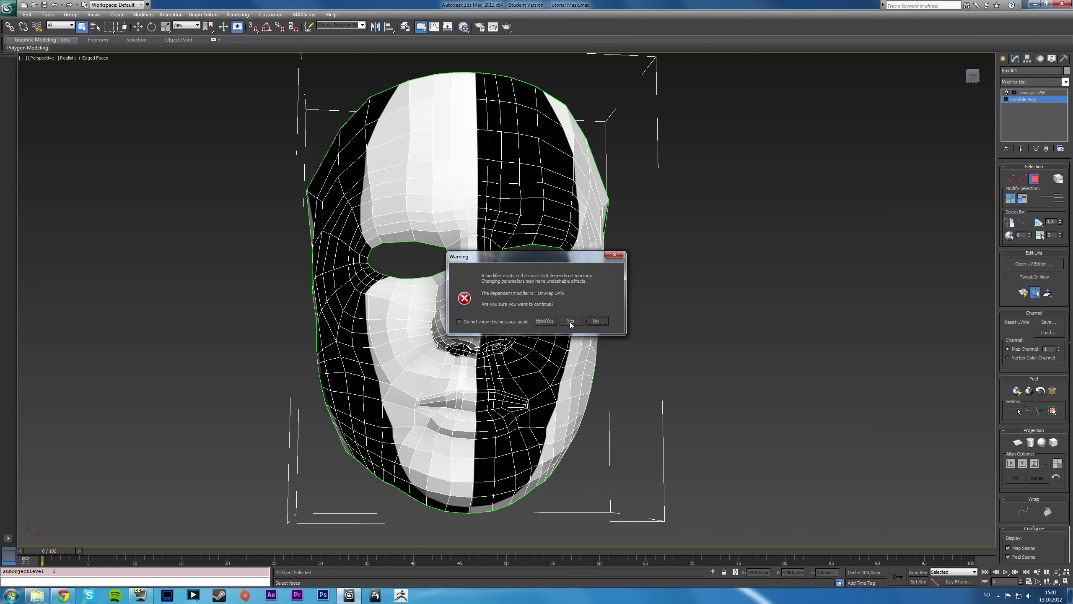
{"action": "left_click", "coordinate": [570, 321]}
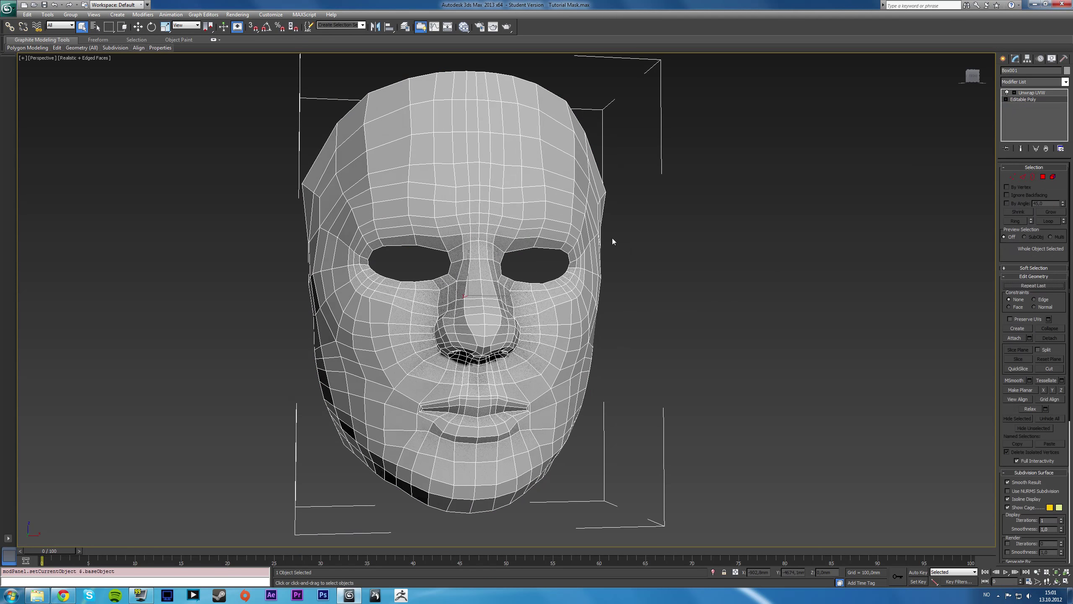
{"action": "middle_click_drag", "start_coordinate": [555, 235], "coordinate": [500, 284], "text": "alt"}
{"action": "left_click", "coordinate": [1033, 177]}
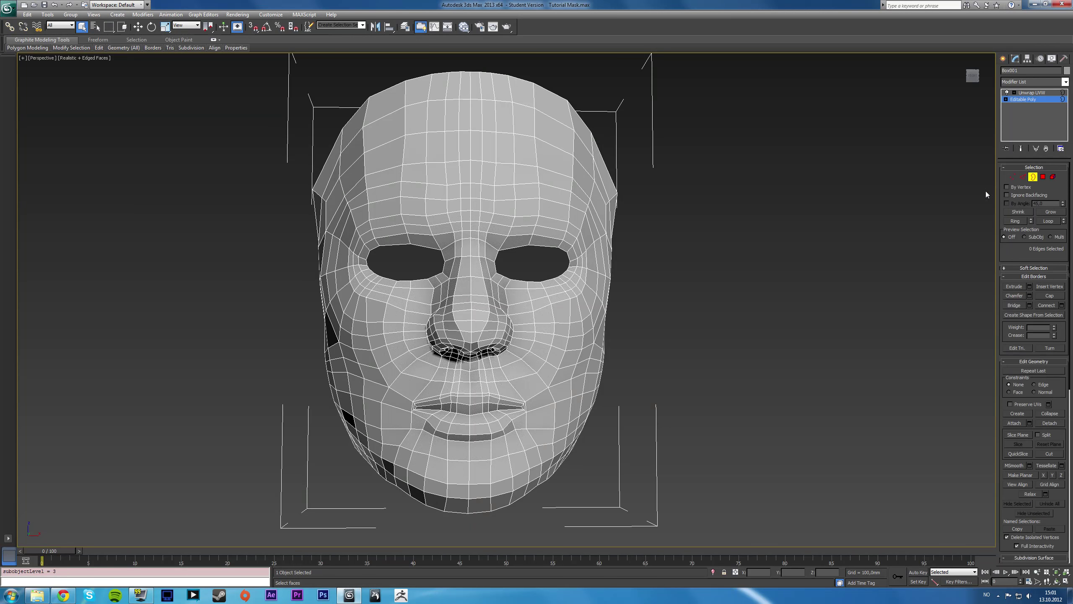
{"action": "middle_click_drag", "start_coordinate": [608, 283], "coordinate": [601, 247], "text": "alt"}
{"action": "left_click_drag", "start_coordinate": [403, 212], "coordinate": [538, 305]}
{"action": "middle_click_drag", "start_coordinate": [538, 305], "coordinate": [531, 287], "text": "alt"}
{"action": "left_click", "coordinate": [1050, 296]}
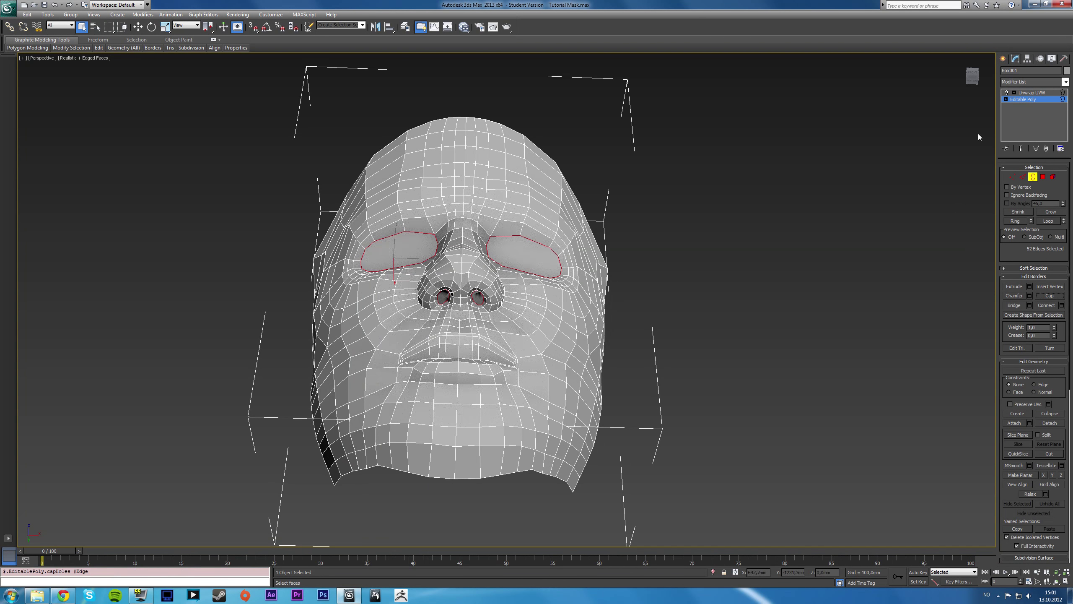
- Return to the Unwrap UVW modifier's face level and select every face, including the new caps
{"action": "left_click", "coordinate": [1032, 92]}
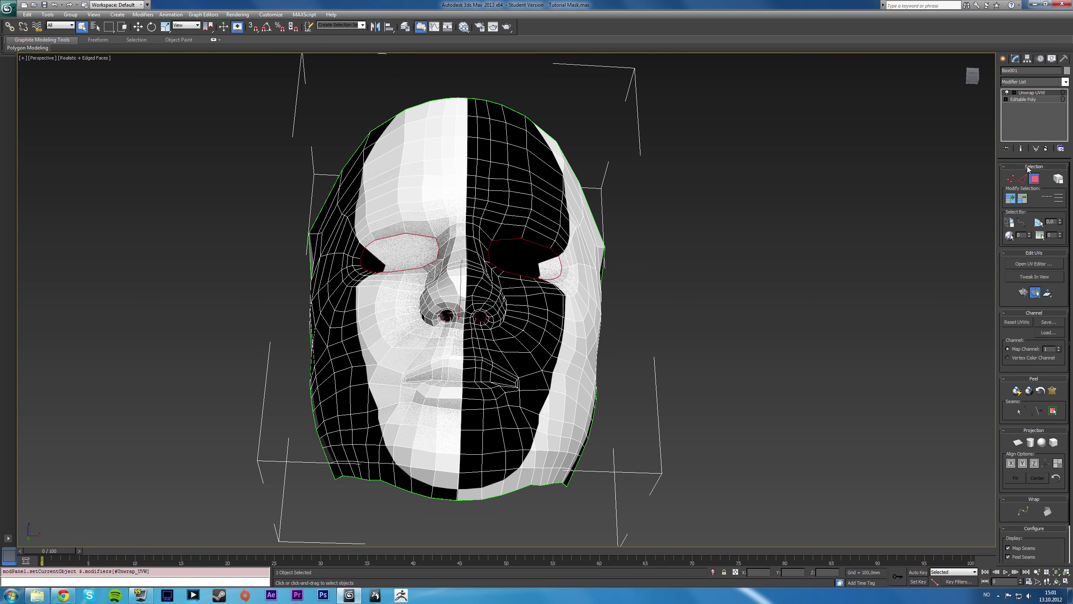
{"action": "left_click", "coordinate": [1035, 179]}
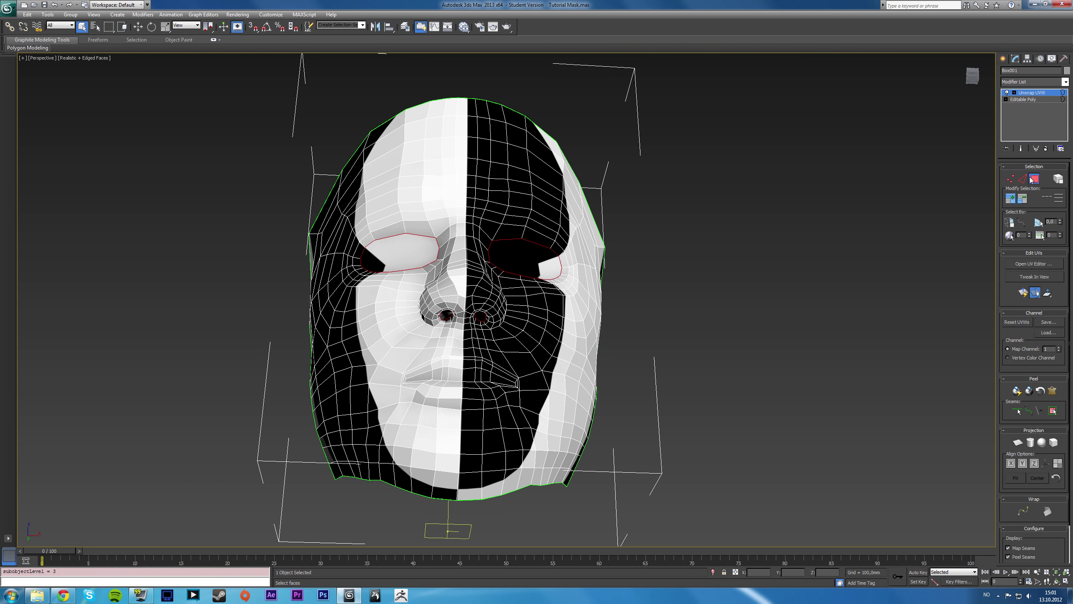
{"action": "middle_click_drag", "start_coordinate": [669, 203], "coordinate": [661, 255], "text": "alt"}
{"action": "key", "text": "ctrl+a"}
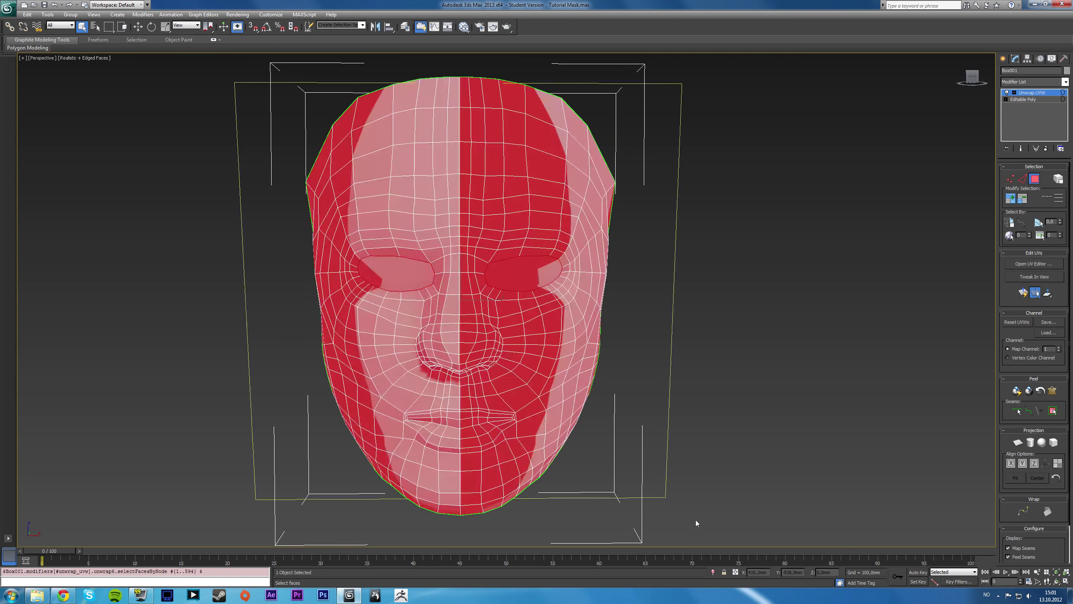
- Start pelt mapping all selected faces of the mask and maximize the UV editor
{"action": "middle_click_drag", "start_coordinate": [693, 504], "coordinate": [696, 471], "text": "alt"}
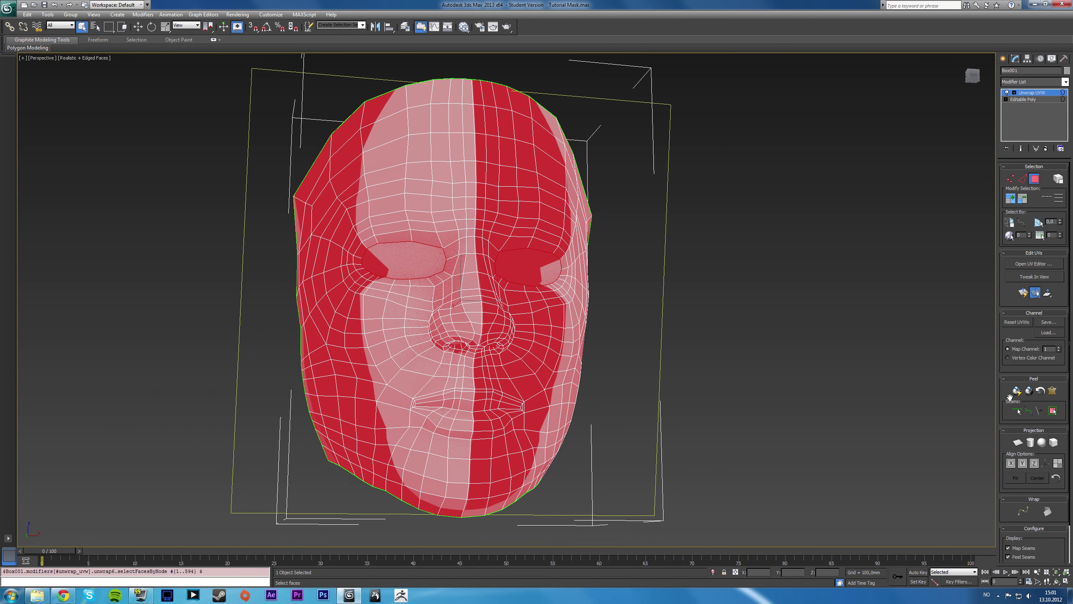
{"action": "left_click", "coordinate": [1053, 391]}
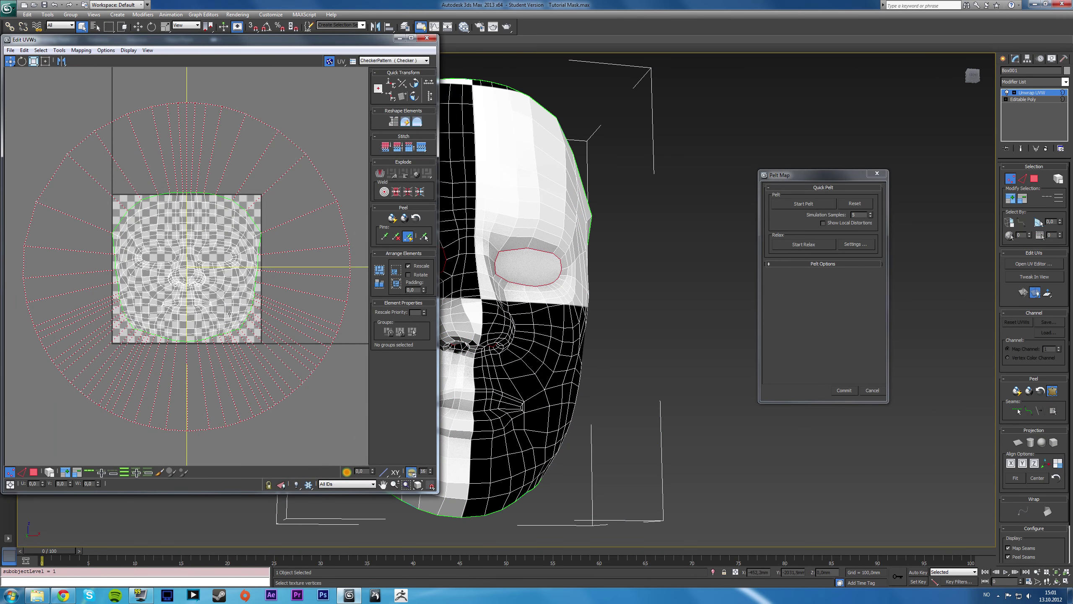
{"action": "middle_click_drag", "start_coordinate": [212, 301], "coordinate": [234, 299]}
{"action": "scroll", "coordinate": [234, 298], "scroll_direction": "up", "scroll_amount": 2}
{"action": "middle_click_drag", "start_coordinate": [231, 224], "coordinate": [219, 226]}
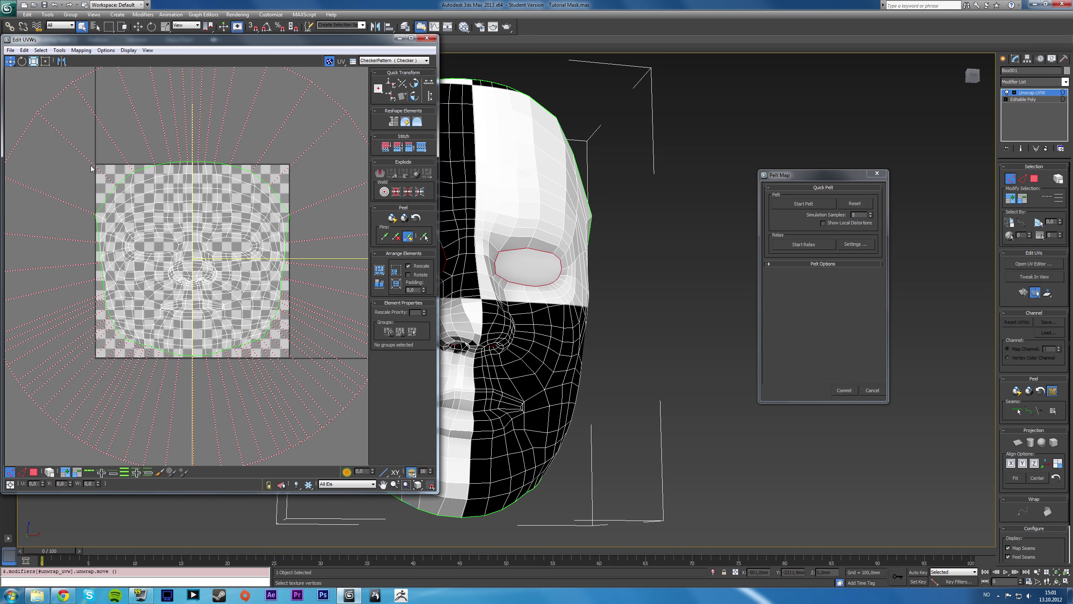
{"action": "scroll", "coordinate": [113, 315], "scroll_direction": "down", "scroll_amount": 2}
{"action": "double_click", "coordinate": [375, 39]}
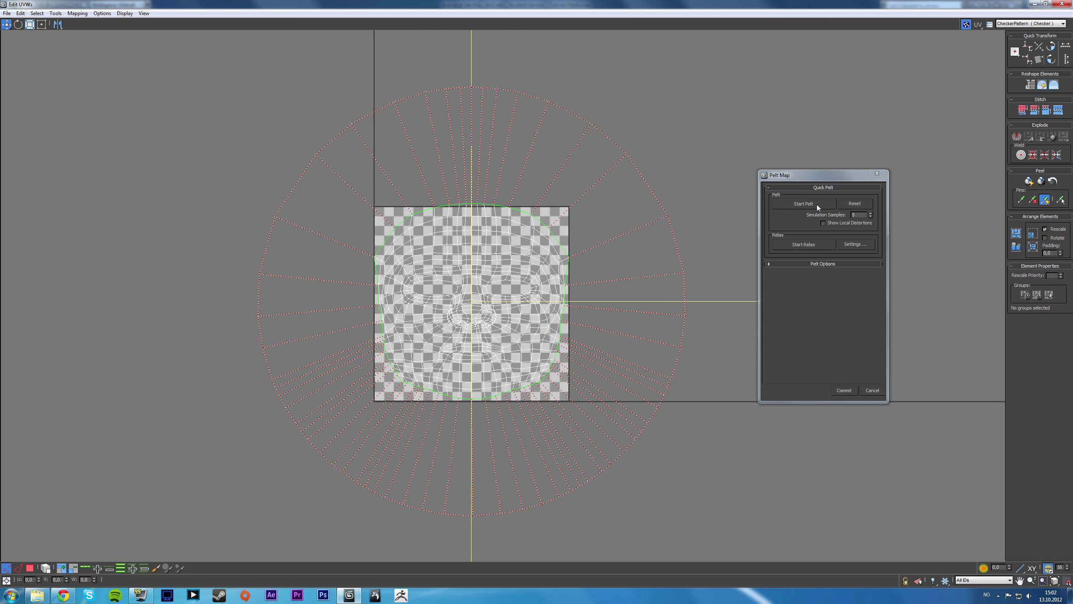
- Stretch the mask's UVs with the pelt simulation and relax the resulting mesh
{"action": "left_click", "coordinate": [806, 206]}
{"action": "left_click", "coordinate": [805, 204]}
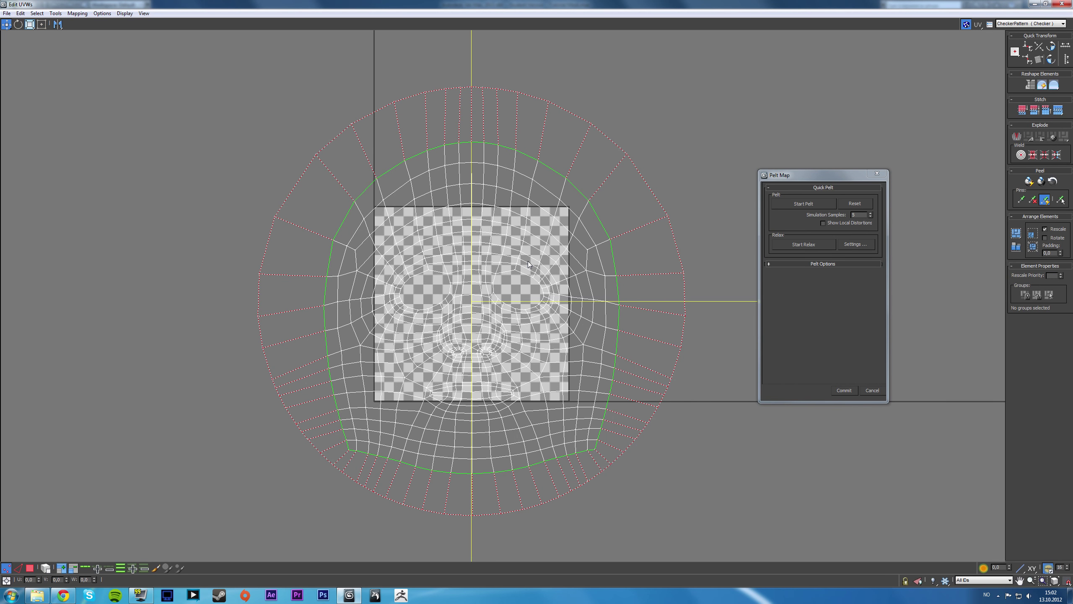
{"action": "left_click", "coordinate": [800, 245]}
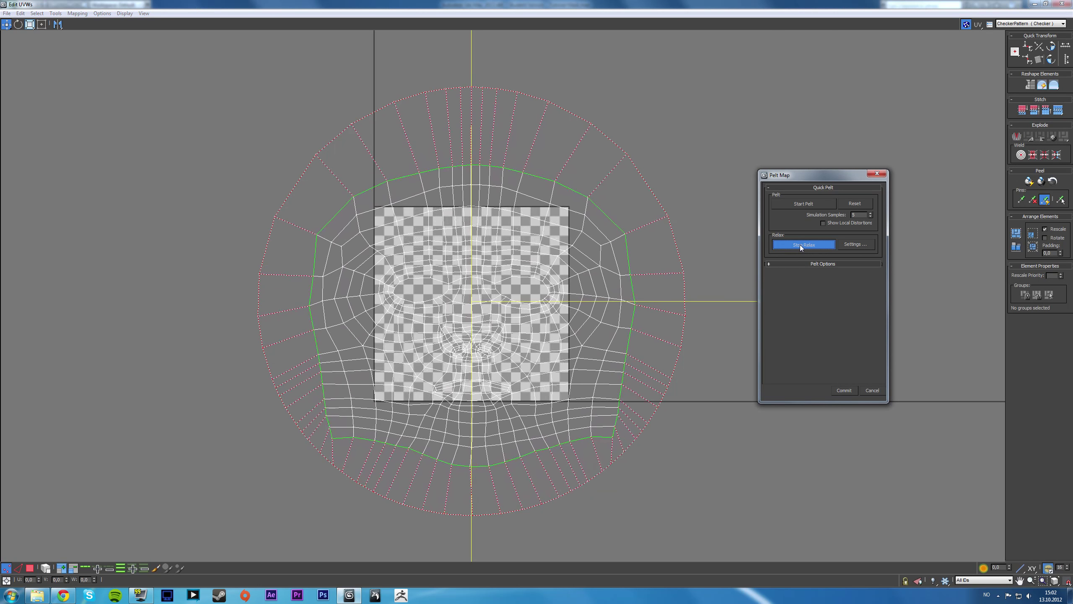
{"action": "left_click", "coordinate": [800, 245]}
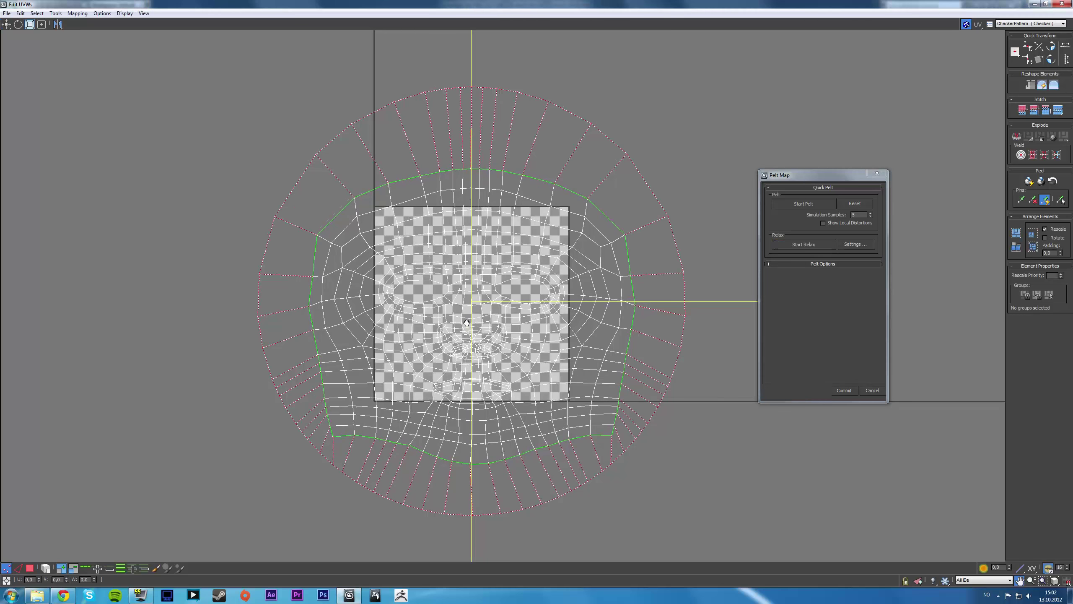
- Examine the relaxed pelt mesh around the eyes, nose, mouth and outer border for uneven or overlapping areas
{"action": "scroll", "coordinate": [470, 307], "scroll_direction": "up", "scroll_amount": 3}
{"action": "scroll", "coordinate": [471, 306], "scroll_direction": "up", "scroll_amount": 3}
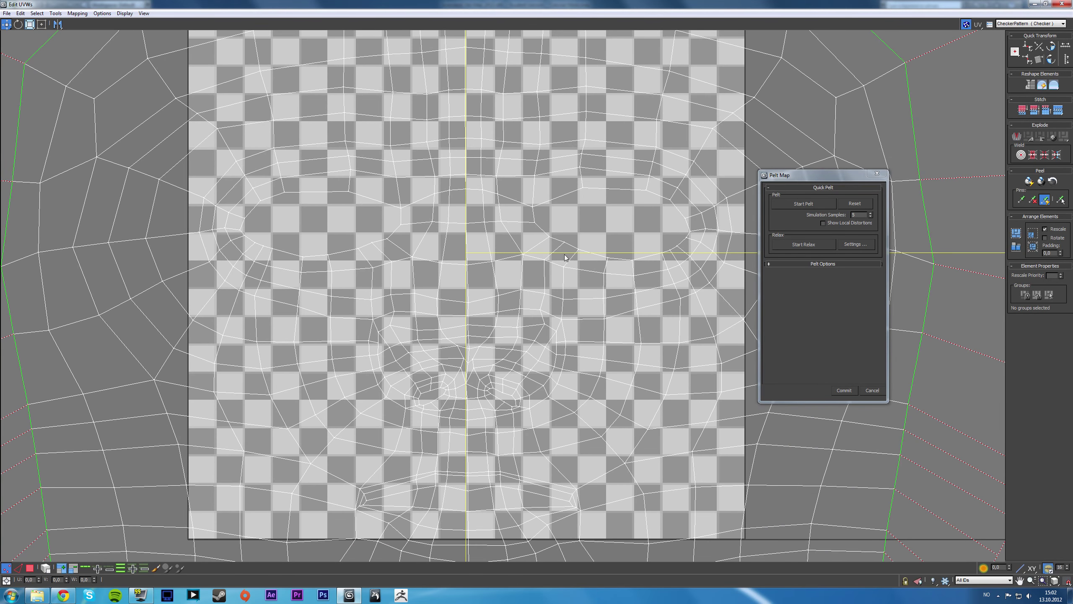
{"action": "middle_click_drag", "start_coordinate": [548, 257], "coordinate": [548, 238]}
{"action": "middle_click_drag", "start_coordinate": [543, 331], "coordinate": [543, 277]}
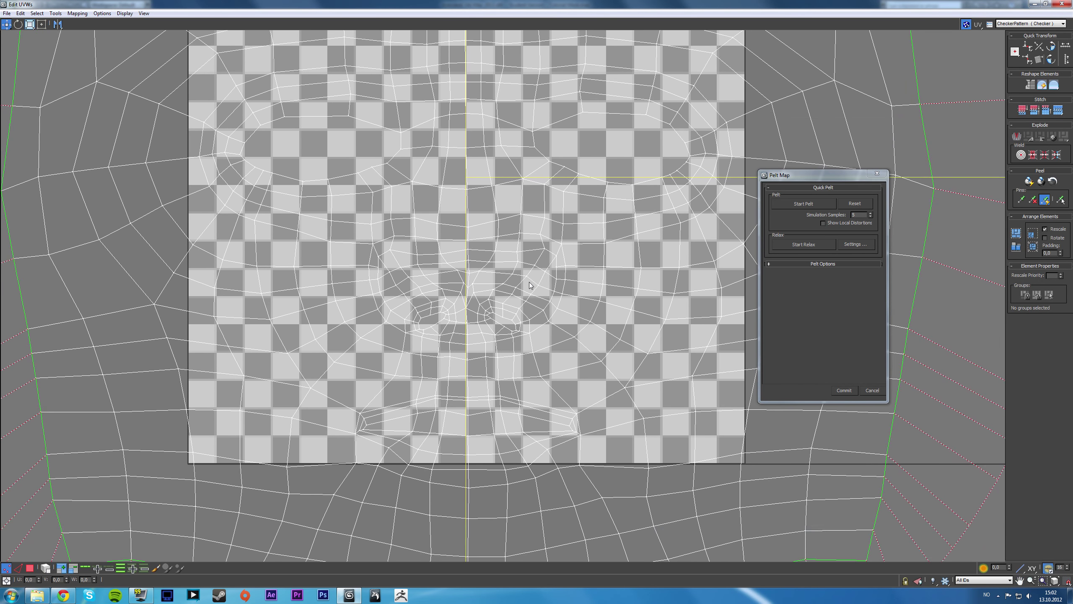
{"action": "scroll", "coordinate": [500, 297], "scroll_direction": "down", "scroll_amount": 2}
{"action": "scroll", "coordinate": [488, 310], "scroll_direction": "up", "scroll_amount": 2}
{"action": "scroll", "coordinate": [488, 310], "scroll_direction": "down", "scroll_amount": 1}
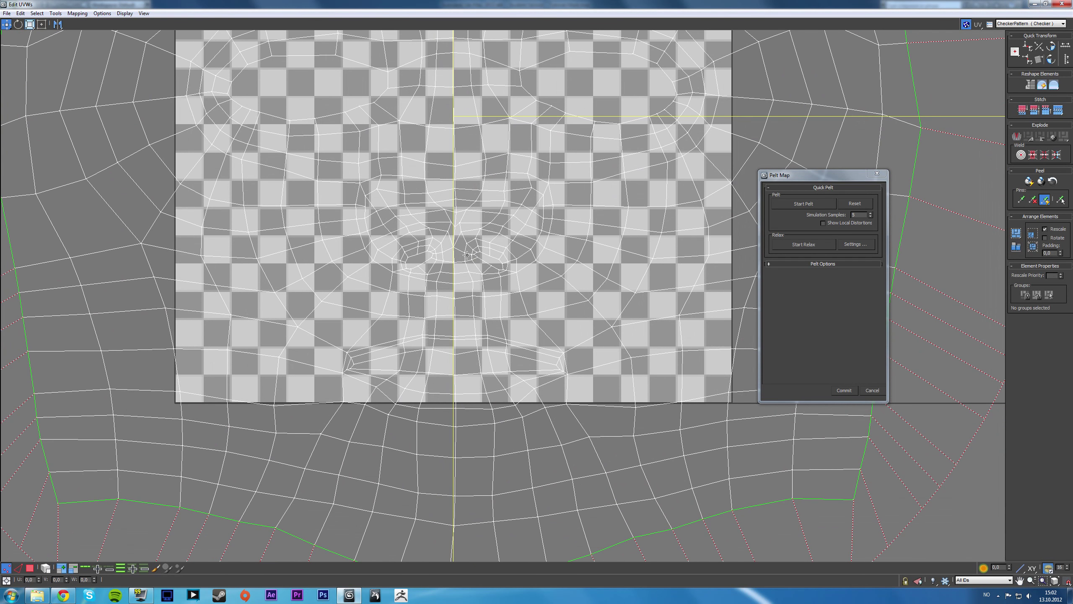
{"action": "scroll", "coordinate": [468, 292], "scroll_direction": "down", "scroll_amount": 3}
{"action": "middle_click_drag", "start_coordinate": [452, 203], "coordinate": [438, 292]}
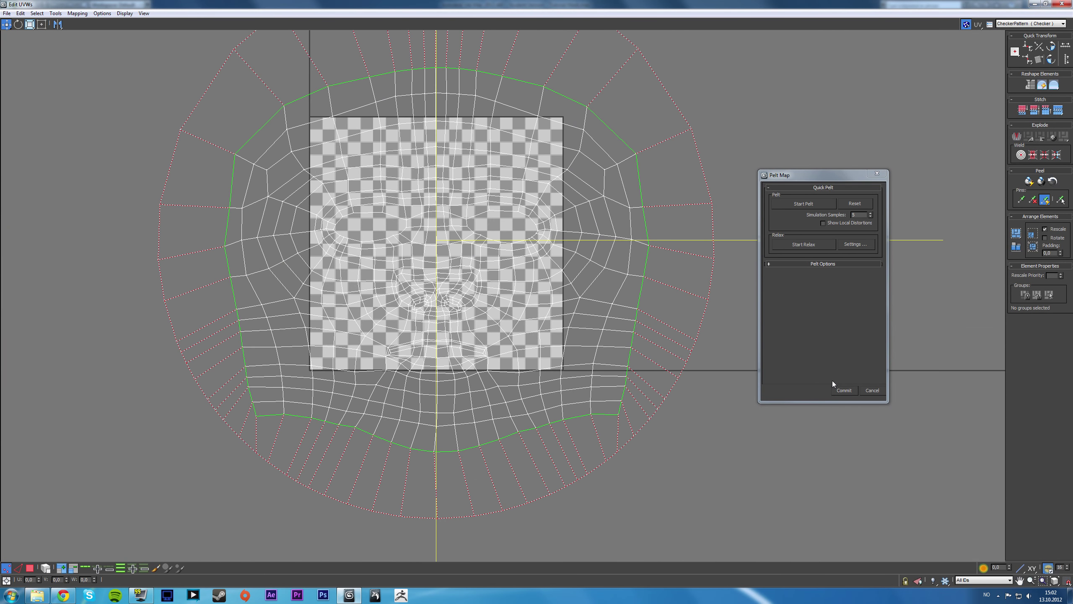
- Commit the pelt map, scale the whole UV shell down to fit inside the checker square, and deselect it
{"action": "left_click", "coordinate": [844, 390]}
{"action": "mouse_move", "coordinate": [210, 137]}
{"action": "middle_mouse_down"}
{"action": "mouse_move", "coordinate": [231, 164]}
{"action": "mouse_move", "coordinate": [206, 149]}
{"action": "middle_mouse_up"}
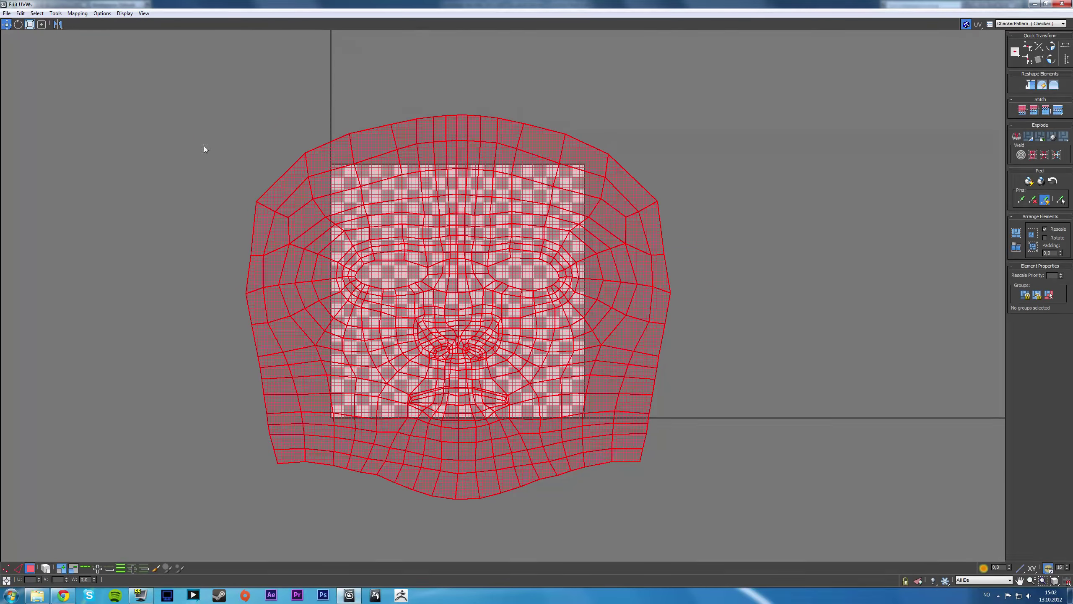
{"action": "left_click", "coordinate": [36, 26]}
{"action": "left_click_drag", "start_coordinate": [446, 255], "coordinate": [452, 306]}
{"action": "left_click", "coordinate": [6, 24]}
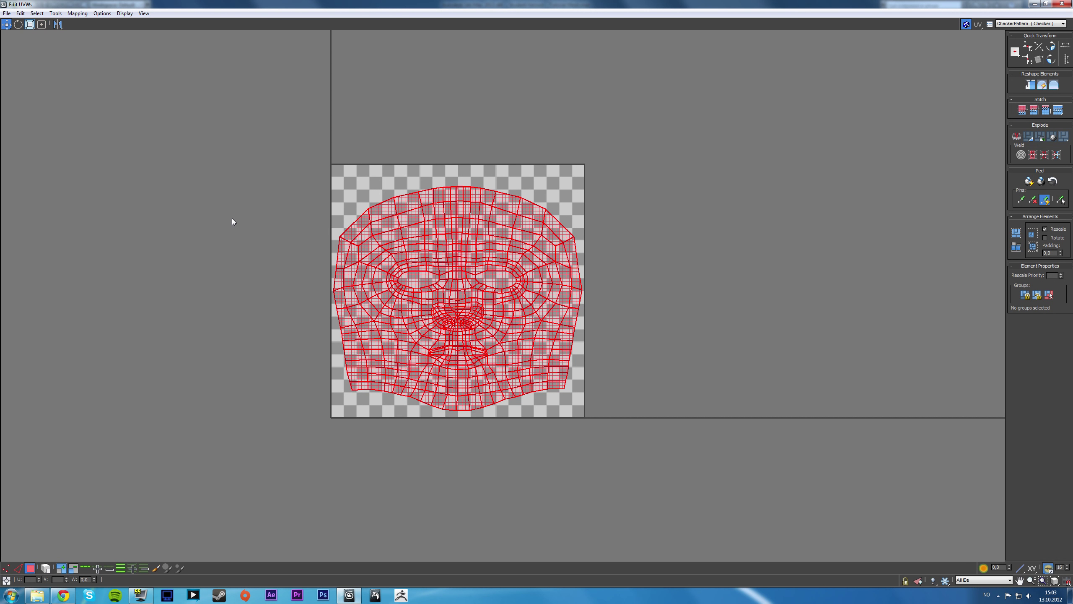
{"action": "left_click", "coordinate": [233, 221]}
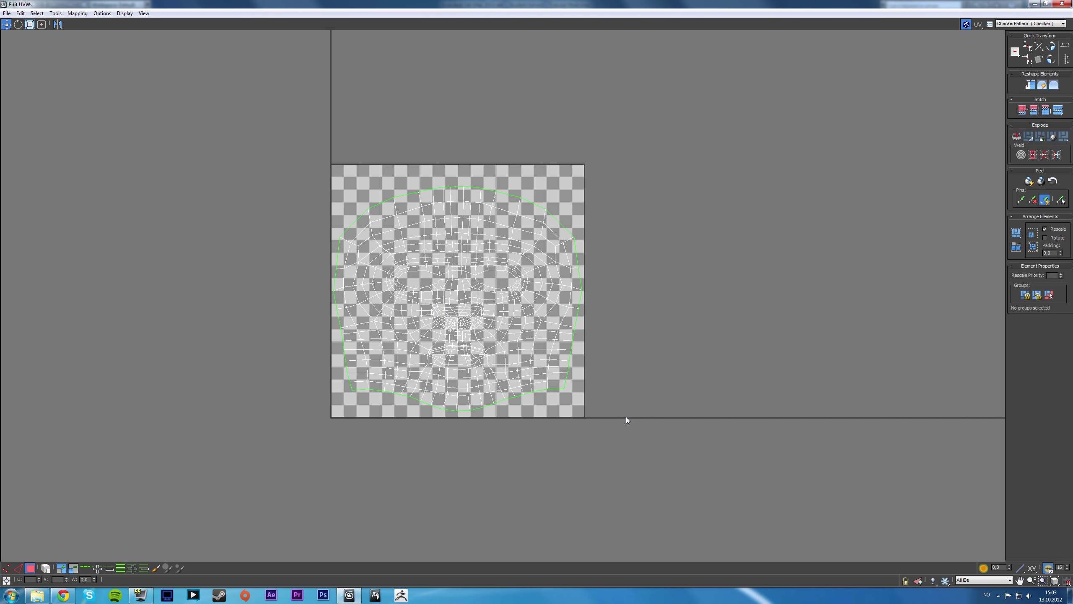
{"action": "scroll", "coordinate": [317, 242], "scroll_direction": "up", "scroll_amount": 3}
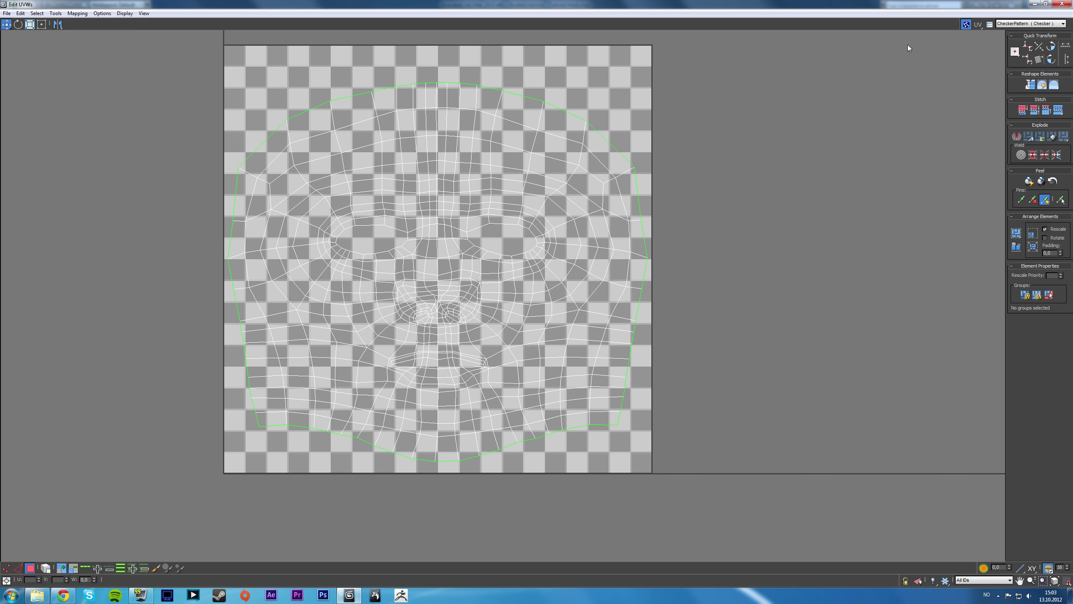
- Leave the UV editor, convert the mask to an Editable Poly, and deselect it
{"action": "left_click", "coordinate": [1036, 4]}
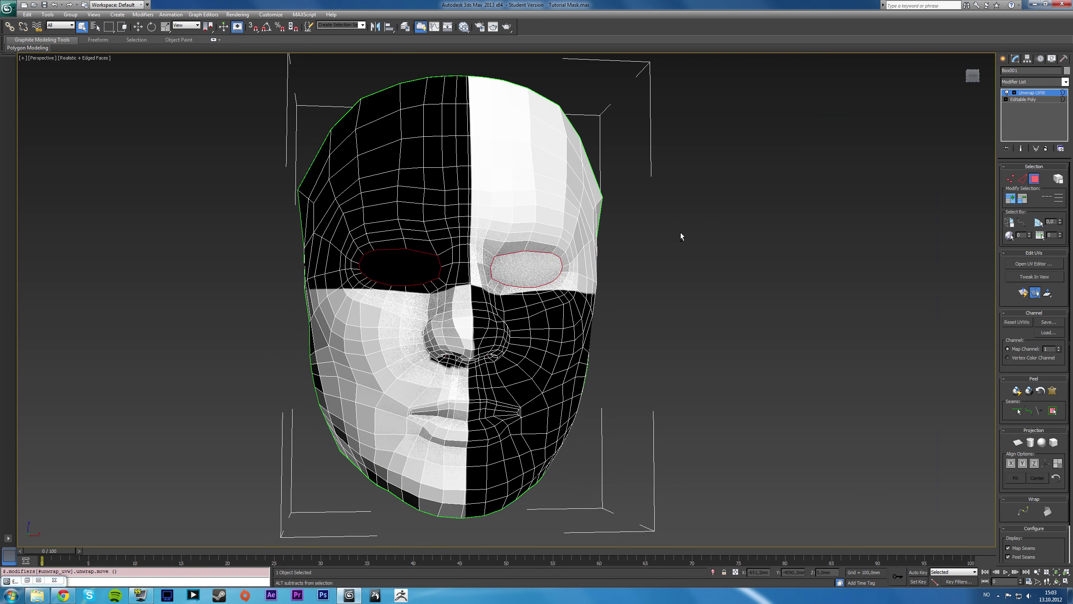
{"action": "key", "text": "m"}
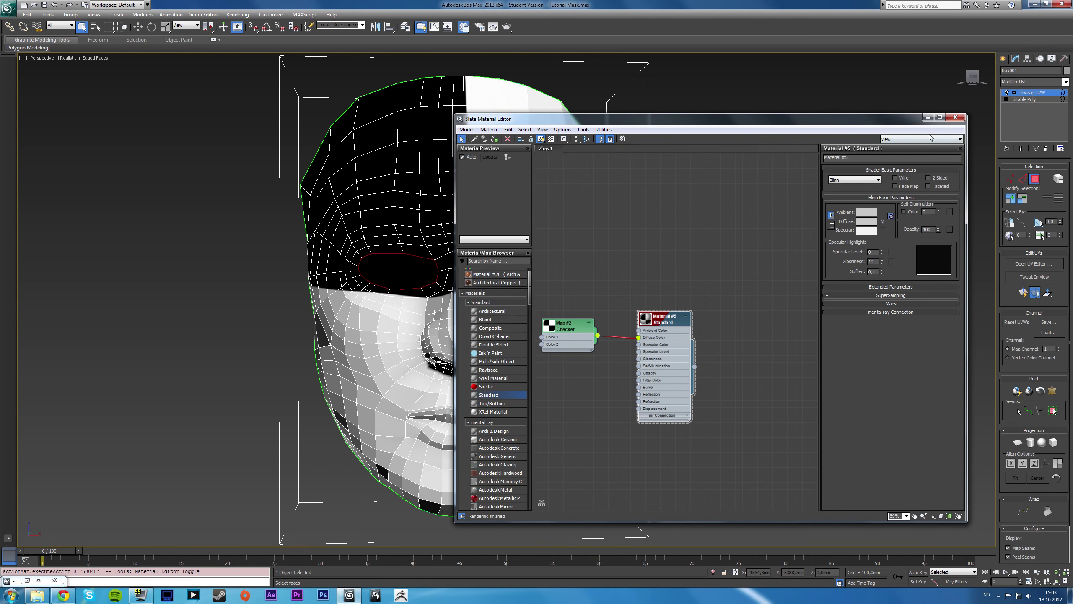
{"action": "left_click", "coordinate": [956, 117]}
{"action": "middle_click_drag", "start_coordinate": [682, 204], "coordinate": [497, 280], "text": "alt"}
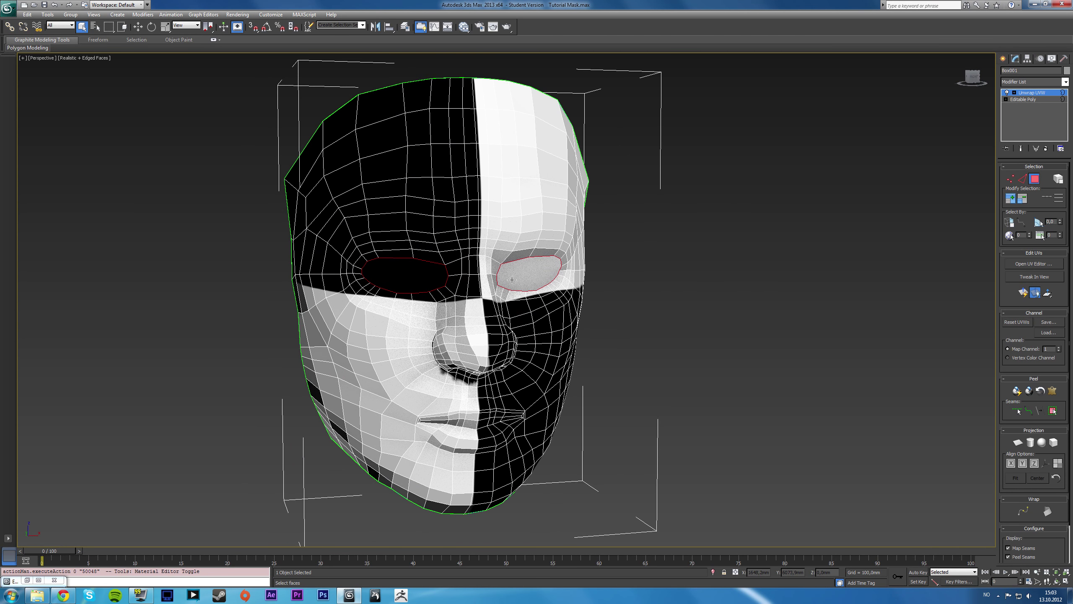
{"action": "right_click", "coordinate": [604, 268]}
{"action": "mouse_move", "coordinate": [657, 351]}
{"action": "left_click", "coordinate": [725, 354]}
{"action": "left_click", "coordinate": [718, 329]}
- Set the Checker map's U and V tiling to 10 in the Slate Material Editor
{"action": "key", "text": "m"}
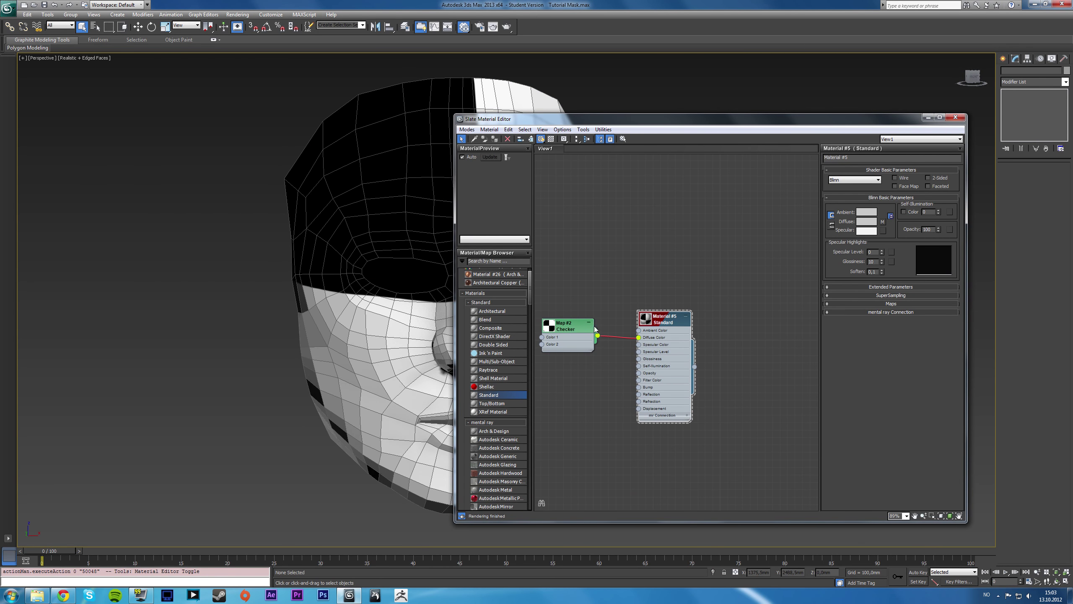
{"action": "left_click", "coordinate": [569, 327]}
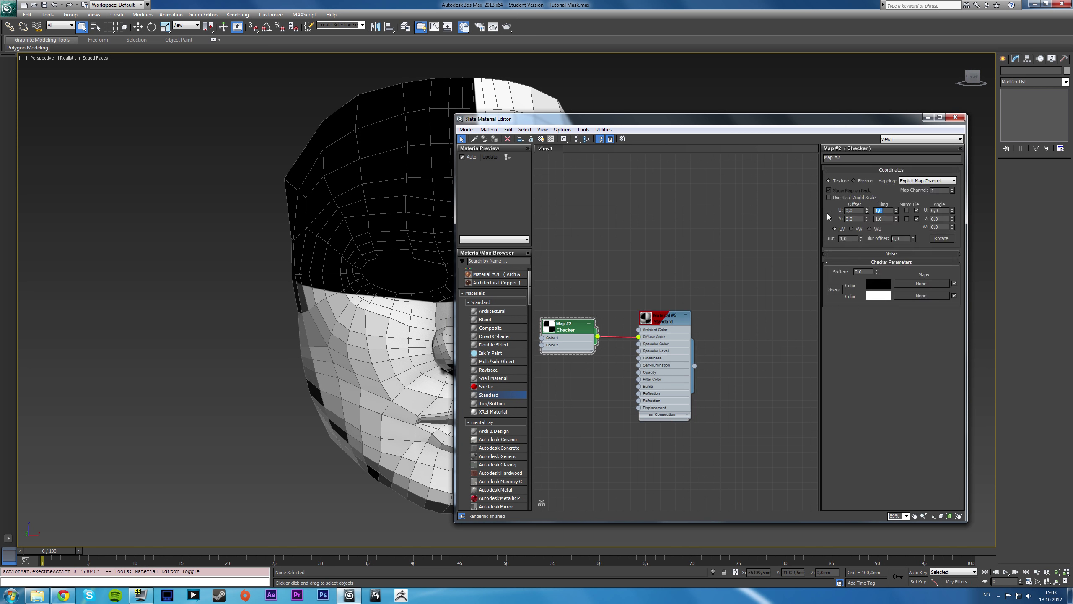
{"action": "type", "text": "1"}
{"action": "key", "text": "Tab"}
{"action": "key", "text": "Return"}
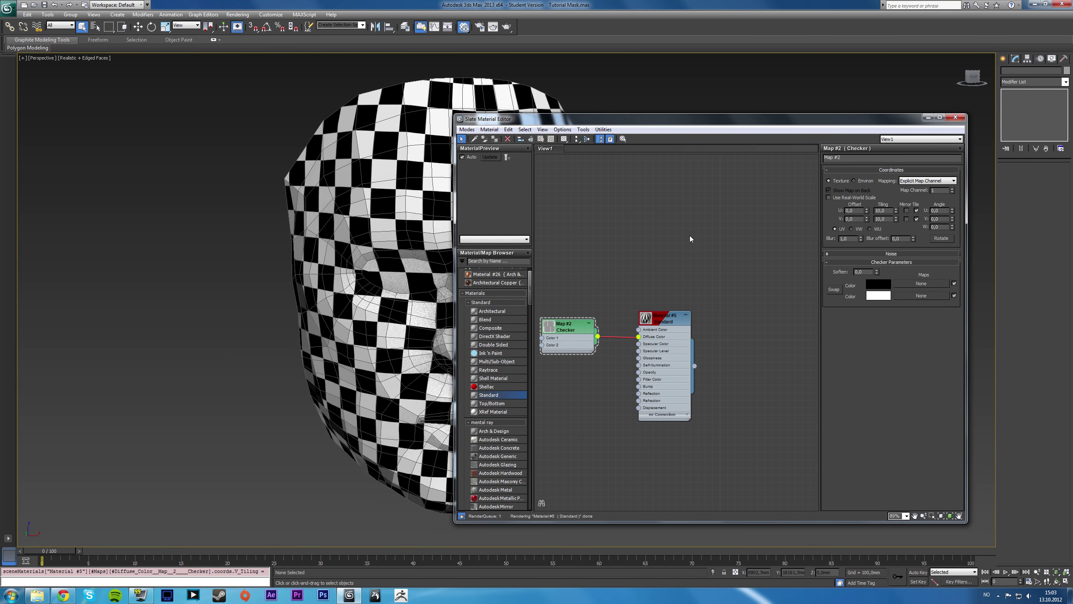
- Try a U and V tiling of 100 on the Checker map
{"action": "left_click_drag", "start_coordinate": [663, 123], "coordinate": [860, 116]}
{"action": "middle_click_drag", "start_coordinate": [543, 288], "coordinate": [319, 312], "text": "alt"}
{"action": "scroll", "coordinate": [471, 290], "scroll_direction": "up", "scroll_amount": 3}
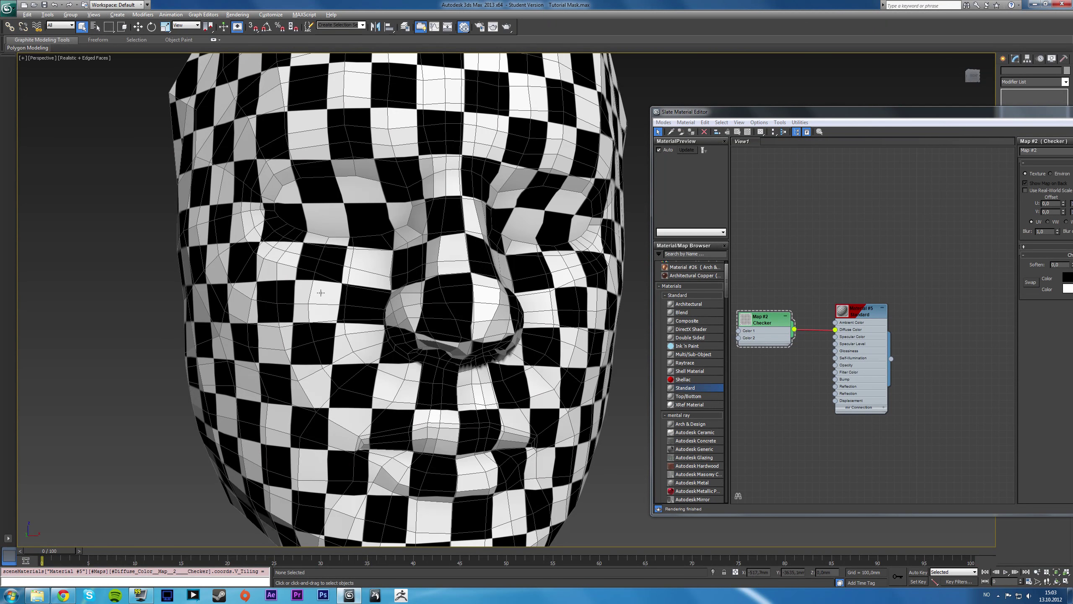
{"action": "scroll", "coordinate": [321, 292], "scroll_direction": "down", "scroll_amount": 3}
{"action": "middle_click_drag", "start_coordinate": [384, 280], "coordinate": [458, 251], "text": "alt"}
{"action": "left_click_drag", "start_coordinate": [805, 114], "coordinate": [678, 124]}
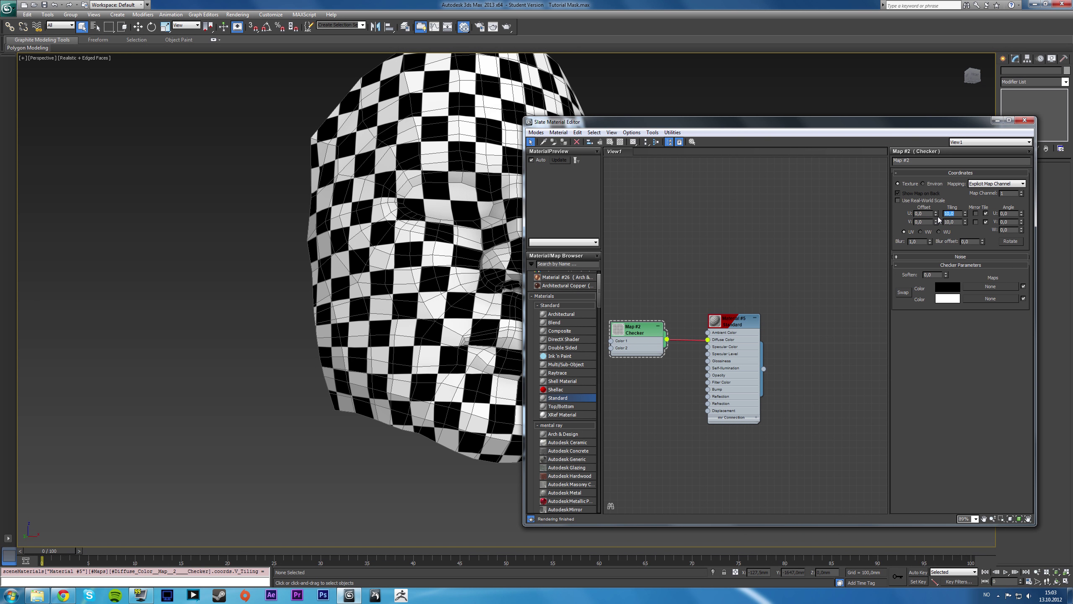
{"action": "key", "text": "Tab"}
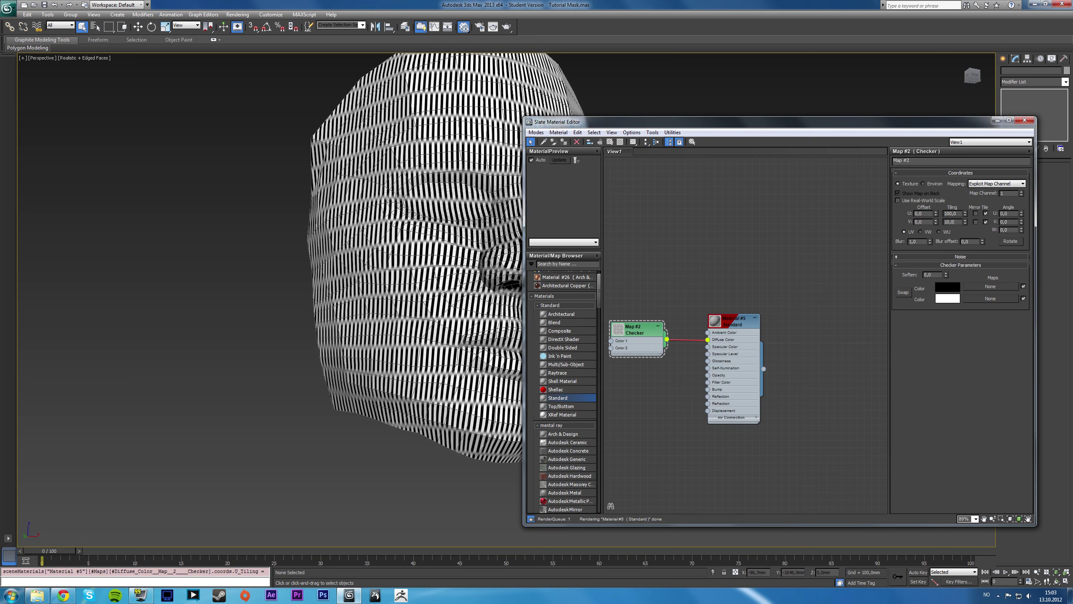
{"action": "type", "text": "100"}
{"action": "key", "text": "Return"}
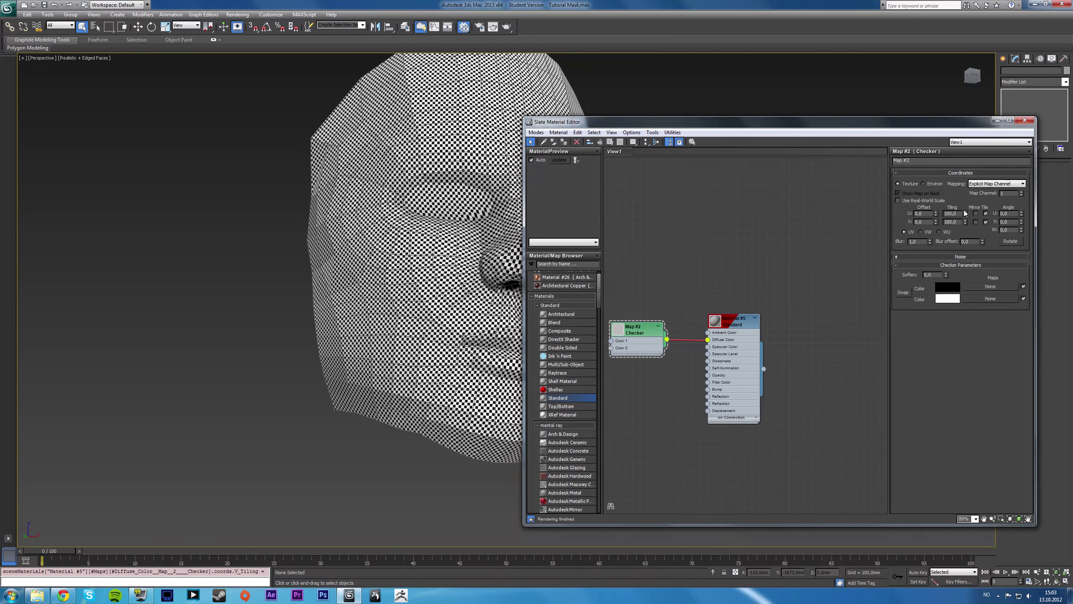
- Set the Checker map's U and V tiling to 20
{"action": "double_click", "coordinate": [953, 214]}
{"action": "type", "text": "200"}
{"action": "key", "text": "Tab"}
{"action": "type", "text": "200"}
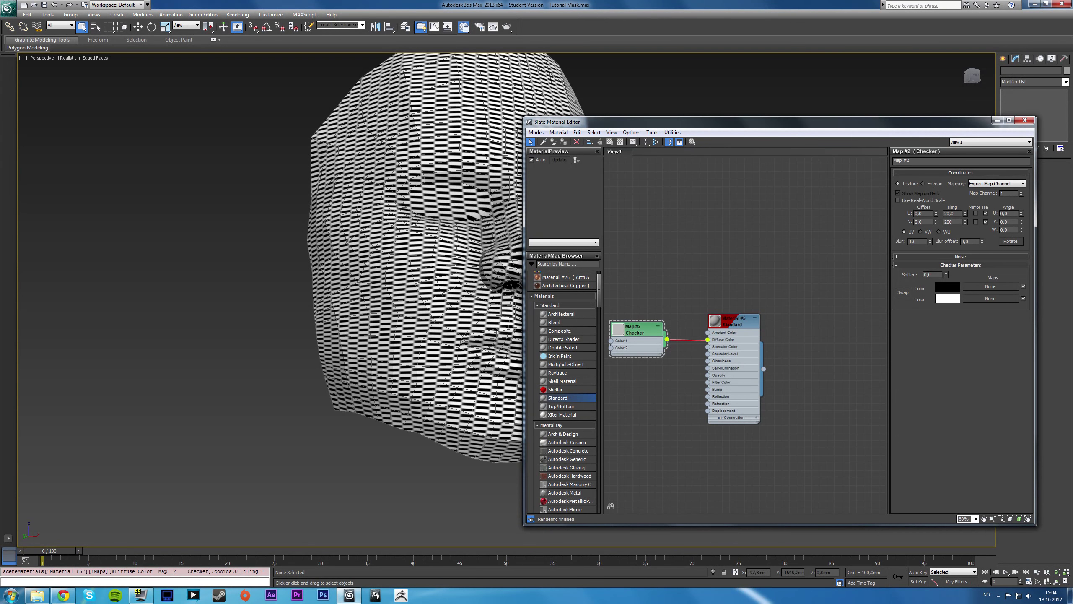
{"action": "key", "text": "Return"}
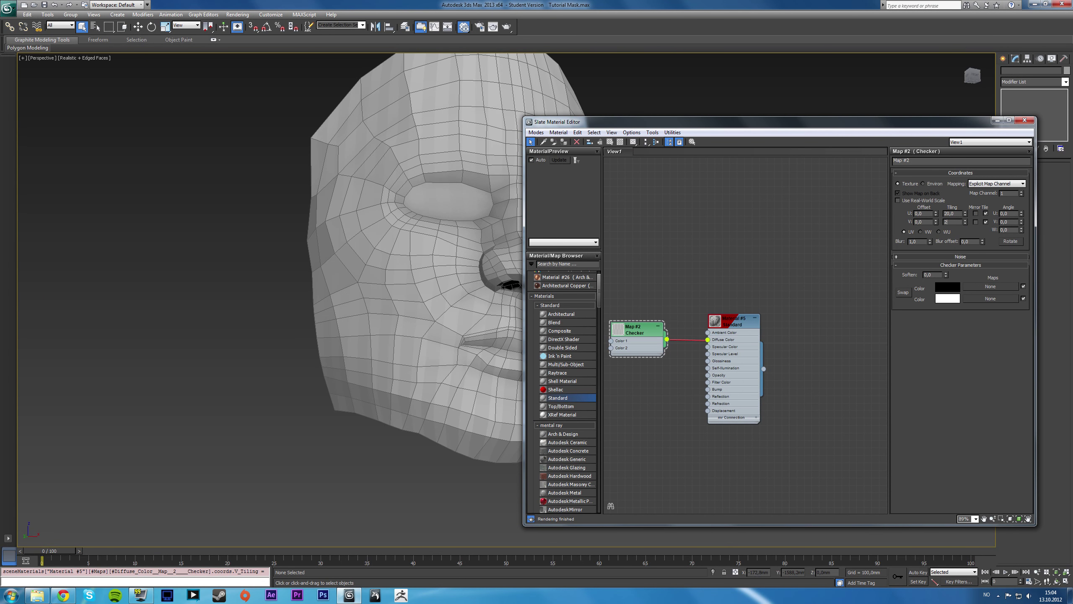
{"action": "type", "text": "0"}
{"action": "key", "text": "Return"}
- Examine the checker pattern on the mask at close range for stretched or distorted squares
{"action": "left_click", "coordinate": [998, 120]}
{"action": "middle_click_drag", "start_coordinate": [495, 309], "coordinate": [455, 269], "text": "alt"}
{"action": "scroll", "coordinate": [455, 269], "scroll_direction": "up", "scroll_amount": 3}
{"action": "middle_click_drag", "start_coordinate": [463, 189], "coordinate": [612, 323]}
{"action": "scroll", "coordinate": [473, 205], "scroll_direction": "up", "scroll_amount": 3}
{"action": "scroll", "coordinate": [476, 291], "scroll_direction": "down", "scroll_amount": 3}
- Select the mask, add an Unwrap UVW modifier above the Editable Poly, and open the UV editor
{"action": "left_click", "coordinate": [586, 264]}
{"action": "middle_click_drag", "start_coordinate": [598, 274], "coordinate": [537, 338], "text": "alt"}
{"action": "scroll", "coordinate": [557, 342], "scroll_direction": "up", "scroll_amount": 3}
{"action": "key", "text": "m"}
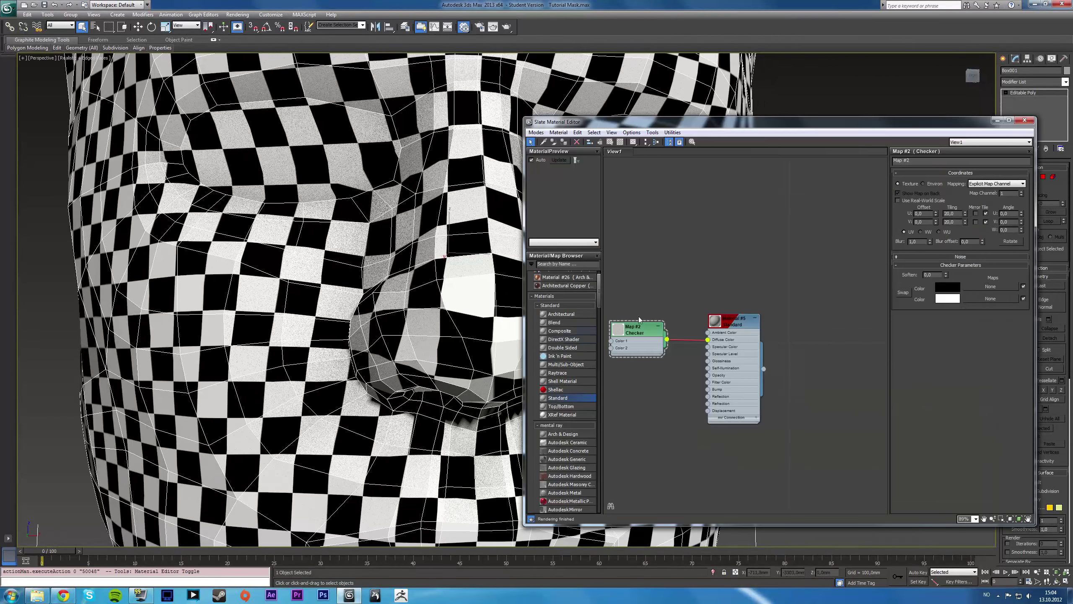
{"action": "left_click", "coordinate": [1027, 114]}
{"action": "left_click", "coordinate": [1066, 82]}
{"action": "left_click", "coordinate": [1066, 82]}
{"action": "left_click", "coordinate": [1066, 82]}
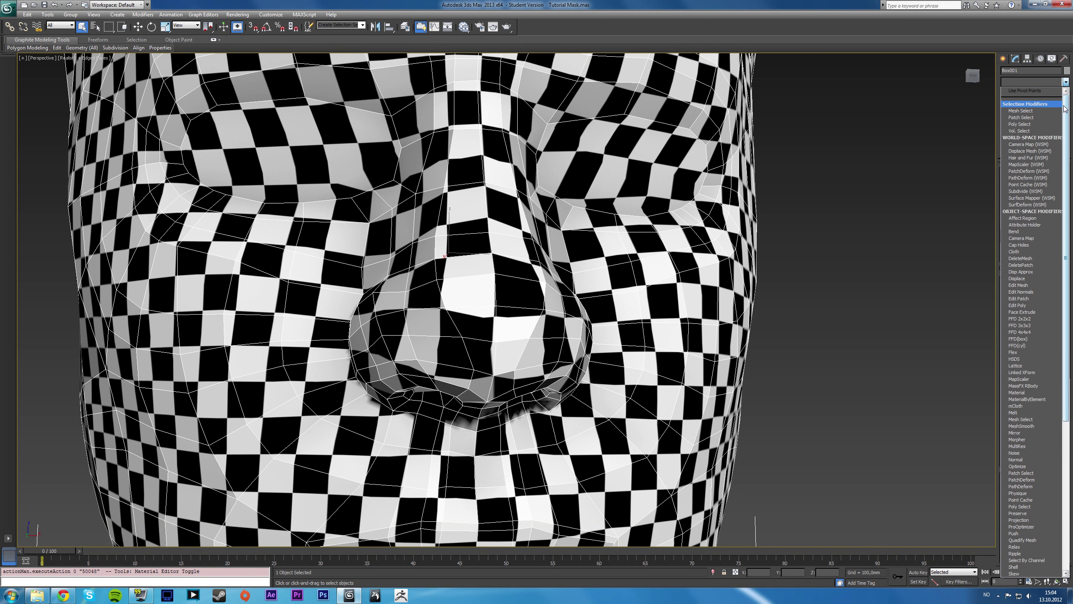
{"action": "scroll", "coordinate": [1031, 393], "scroll_direction": "down", "scroll_amount": 10}
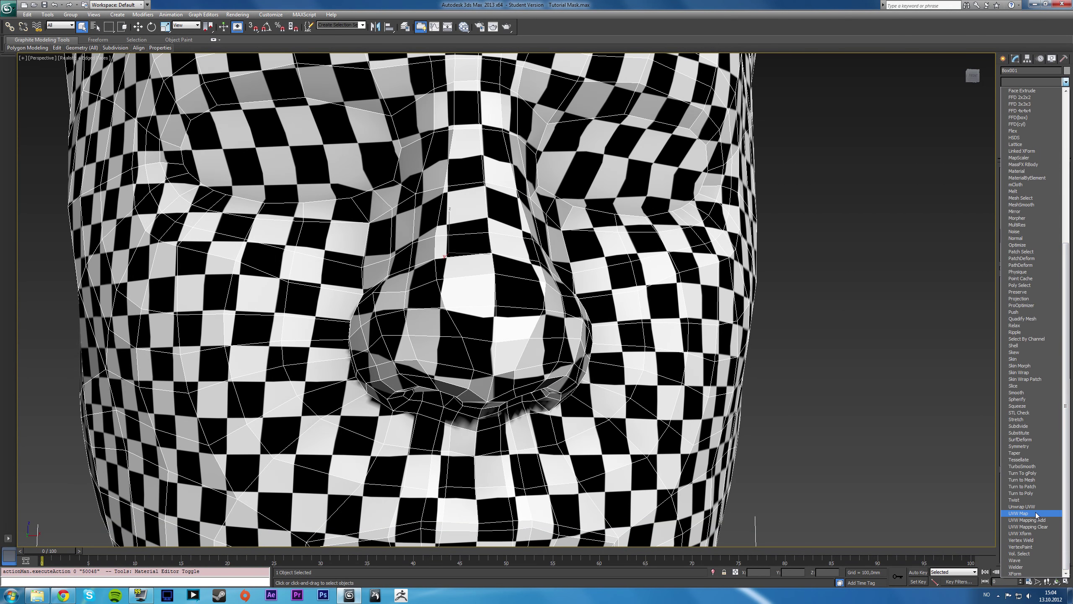
{"action": "left_click", "coordinate": [1031, 506]}
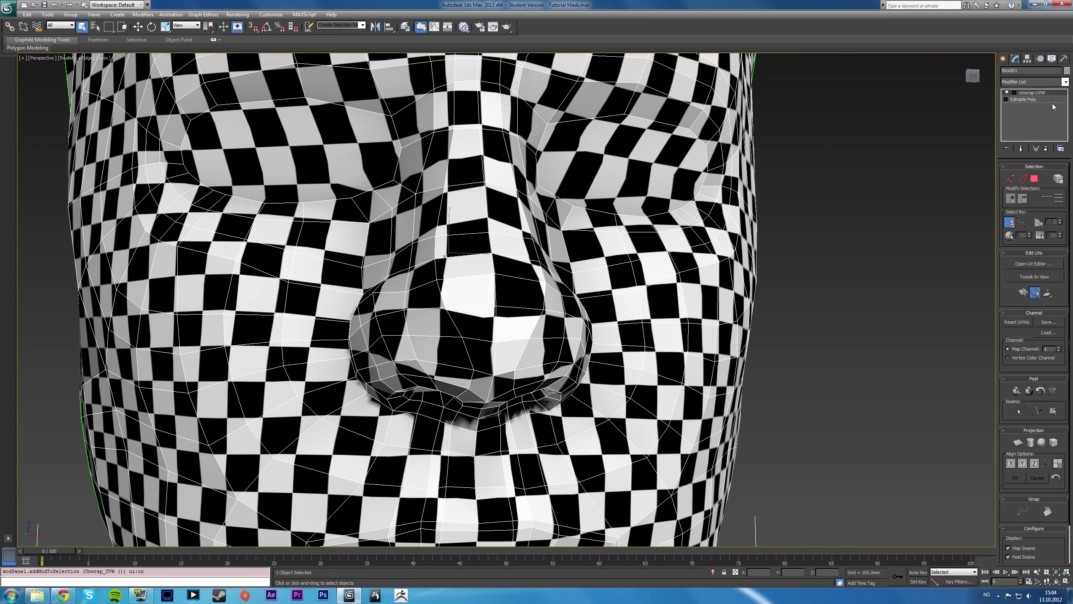
{"action": "left_click", "coordinate": [1035, 263]}
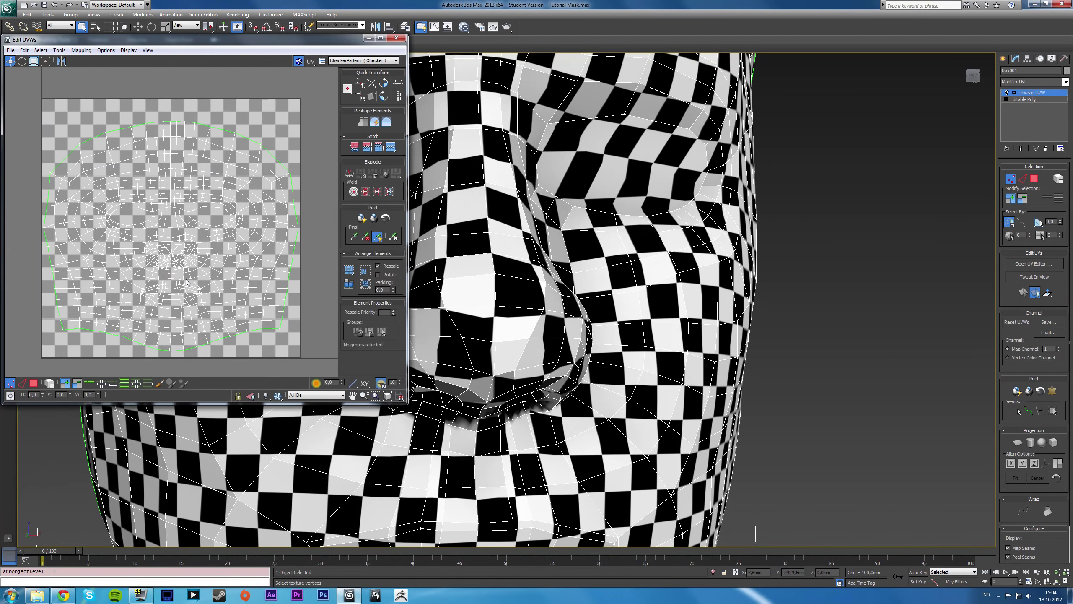
- Select the UV vertices around the nose, relax them repeatedly, and undo the last relax
{"action": "scroll", "coordinate": [148, 272], "scroll_direction": "up", "scroll_amount": 5}
{"action": "mouse_move", "coordinate": [134, 180]}
{"action": "left_mouse_down"}
{"action": "mouse_move", "coordinate": [273, 257]}
{"action": "mouse_move", "coordinate": [297, 287]}
{"action": "left_mouse_up"}
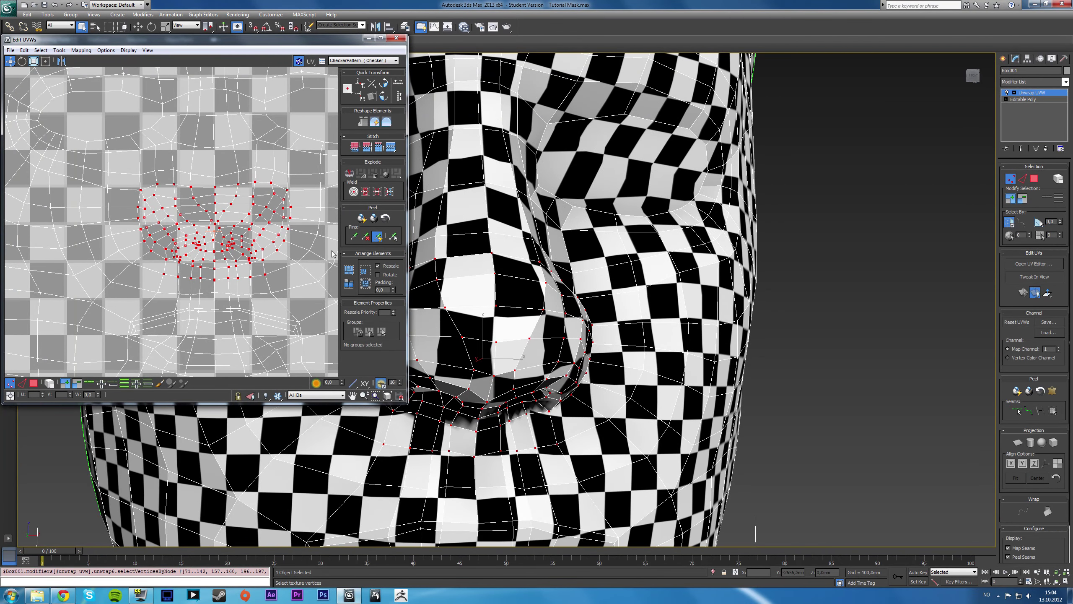
{"action": "left_click", "coordinate": [387, 122]}
{"action": "left_click", "coordinate": [387, 123]}
{"action": "left_click", "coordinate": [387, 122]}
{"action": "left_click", "coordinate": [387, 122]}
{"action": "key", "text": "ctrl+z"}
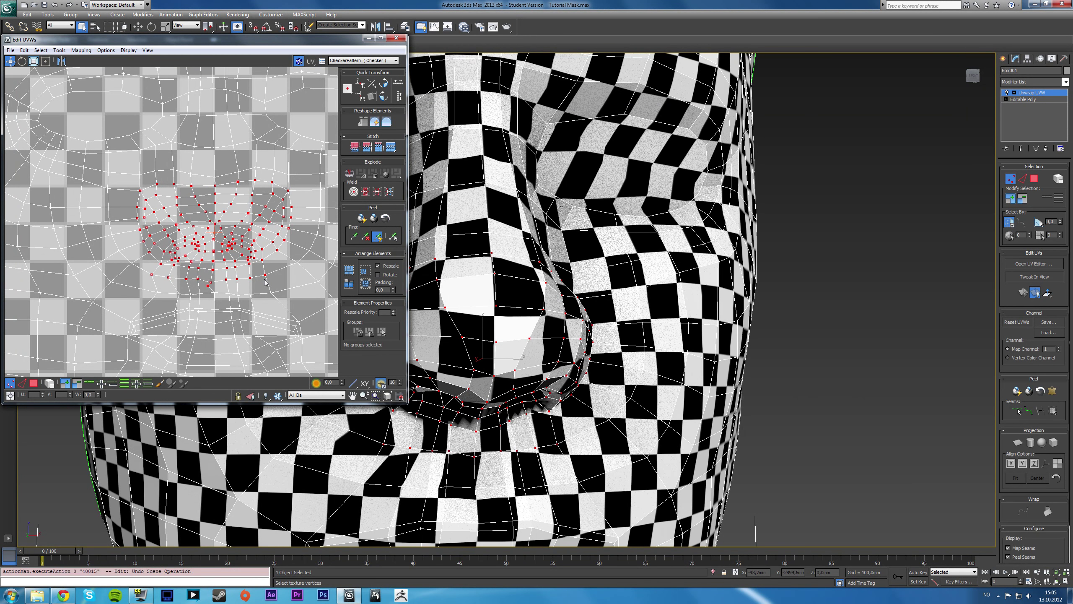
- Relax the nose's UV vertices once more and clear the vertex selection
{"action": "left_click", "coordinate": [376, 123]}
{"action": "middle_click_drag", "start_coordinate": [227, 167], "coordinate": [221, 185]}
{"action": "left_click", "coordinate": [230, 166]}
{"action": "scroll", "coordinate": [222, 187], "scroll_direction": "down", "scroll_amount": 6}
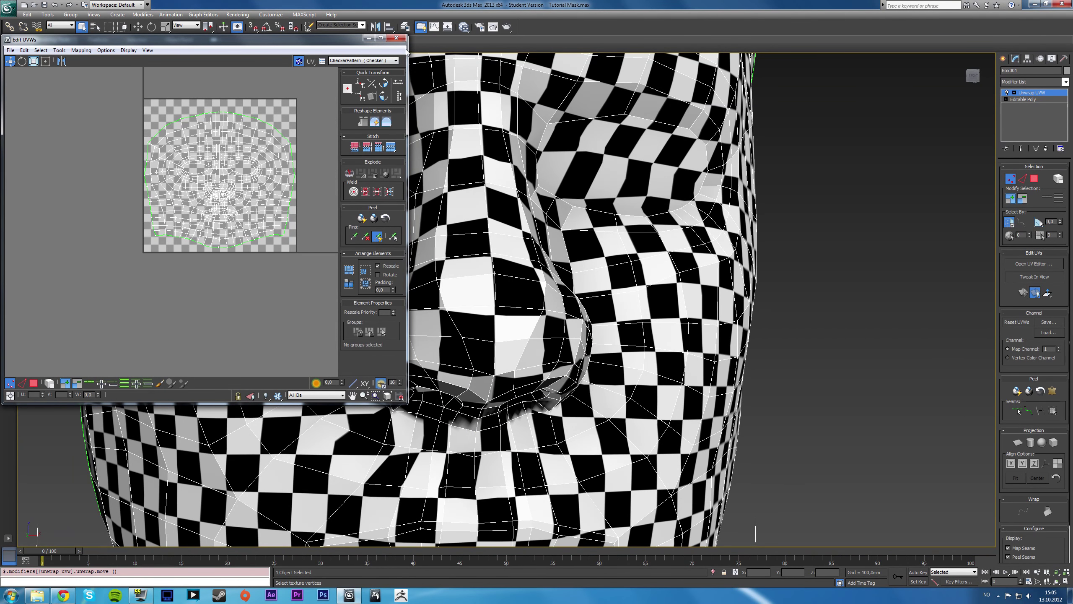
- Close the UV editor and check the checker pattern on the nose and face from near and far
{"action": "left_click", "coordinate": [399, 37]}
{"action": "left_click", "coordinate": [405, 27]}
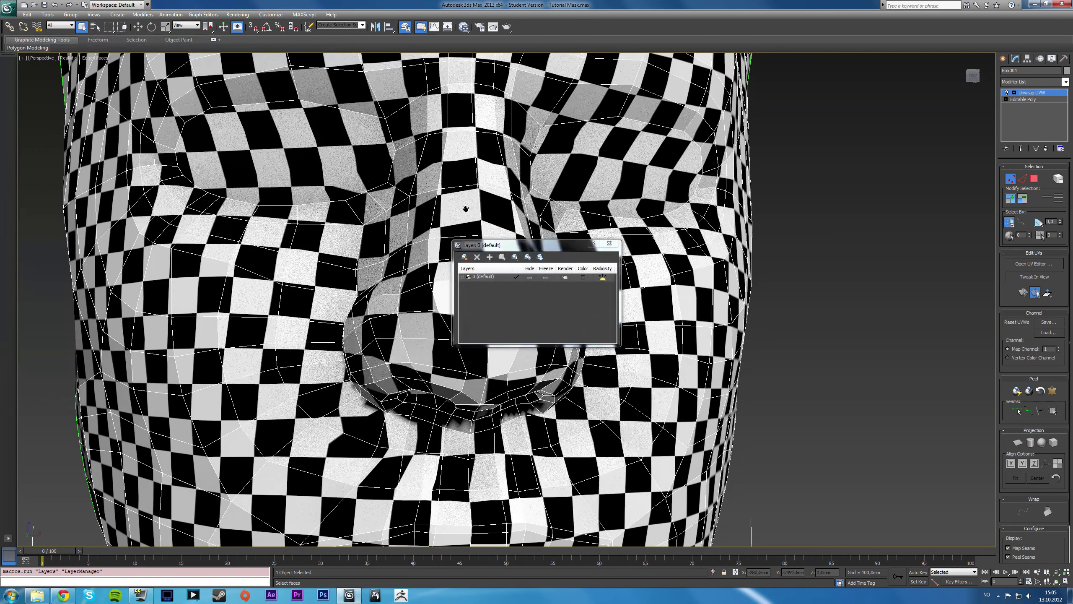
{"action": "left_click", "coordinate": [610, 243]}
{"action": "scroll", "coordinate": [587, 269], "scroll_direction": "down", "scroll_amount": 8}
{"action": "scroll", "coordinate": [587, 268], "scroll_direction": "up", "scroll_amount": 3}
{"action": "scroll", "coordinate": [587, 268], "scroll_direction": "up", "scroll_amount": 5}
{"action": "scroll", "coordinate": [587, 268], "scroll_direction": "down", "scroll_amount": 8}
- Select the mask's faces, commit a Pelt Map without running the simulation, and close the UV editor
{"action": "left_click", "coordinate": [1034, 179]}
{"action": "left_click_drag", "start_coordinate": [328, 127], "coordinate": [753, 450]}
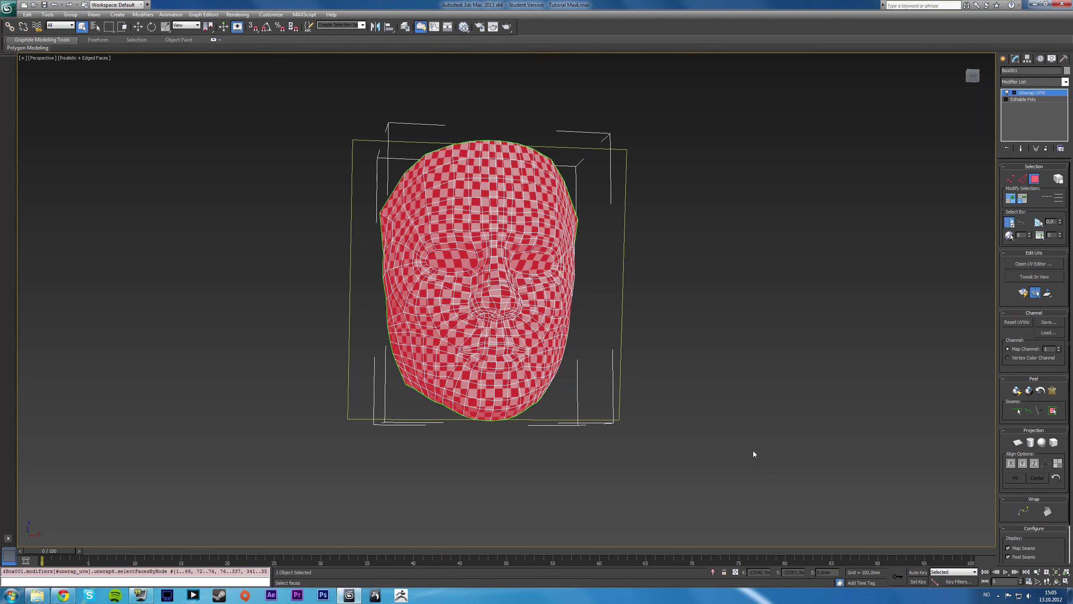
{"action": "left_click", "coordinate": [1056, 393]}
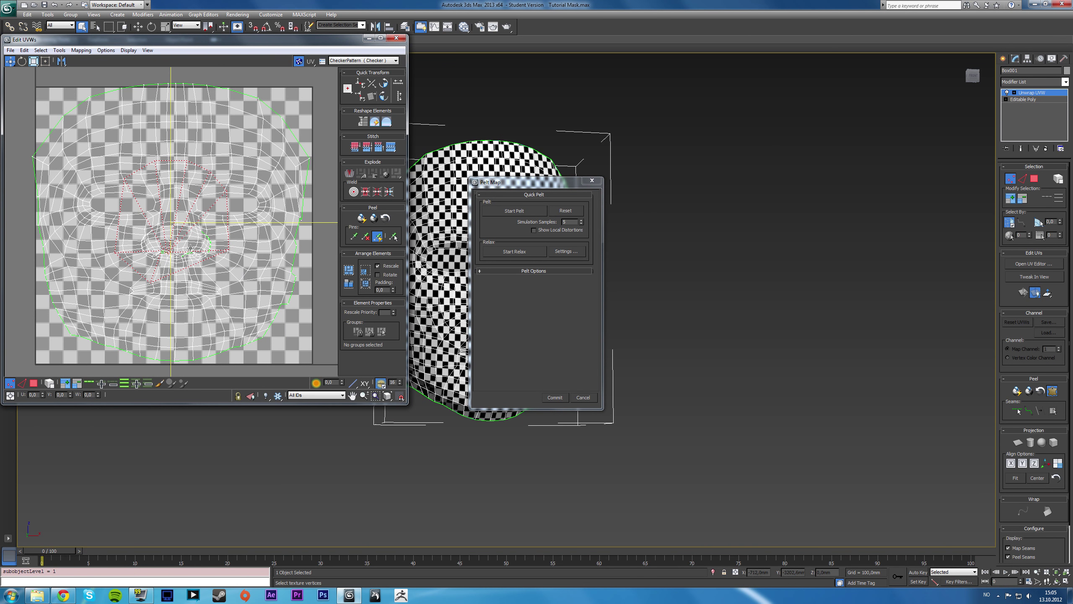
{"action": "left_click", "coordinate": [555, 397]}
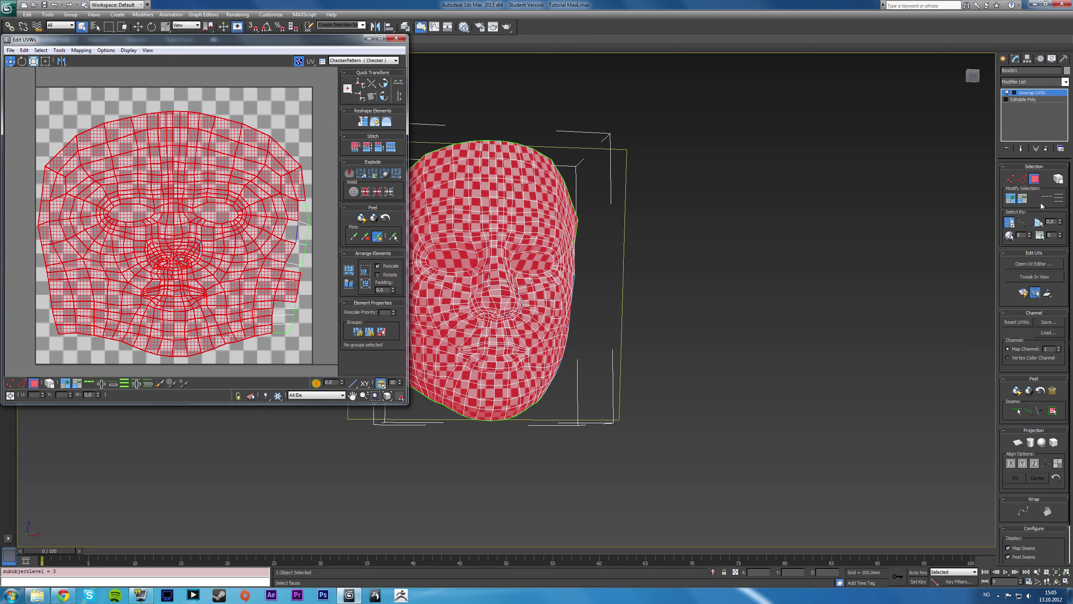
{"action": "left_click", "coordinate": [396, 38]}
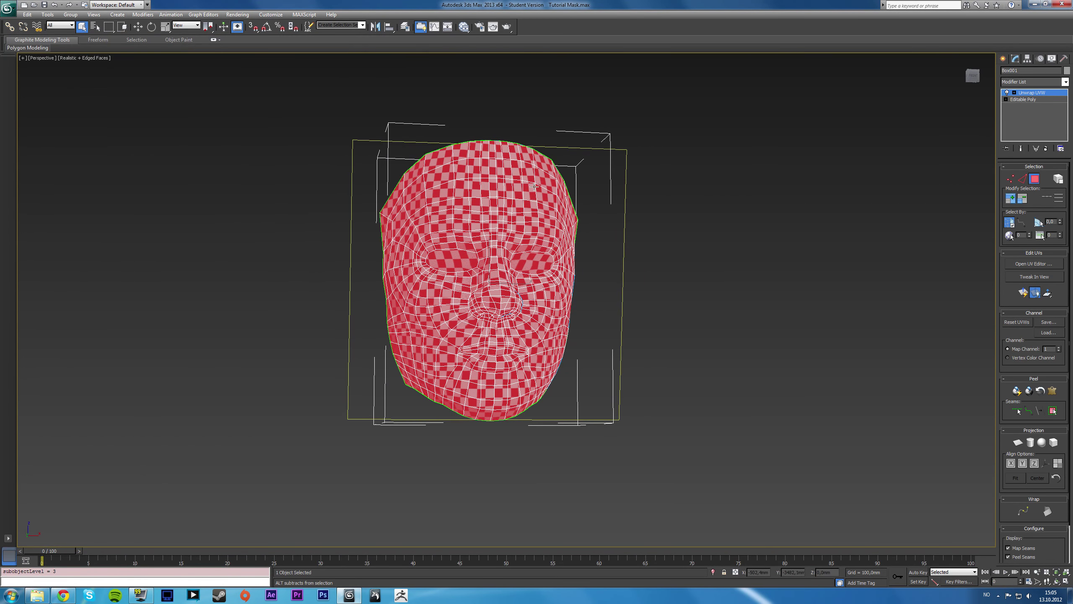
- Examine the checker pattern and seams along the side of the nose, cheek and outer mask edge
{"action": "middle_click_drag", "start_coordinate": [659, 254], "coordinate": [672, 291], "text": "alt"}
{"action": "left_click", "coordinate": [704, 259]}
{"action": "scroll", "coordinate": [653, 294], "scroll_direction": "up", "scroll_amount": 1}
{"action": "scroll", "coordinate": [620, 291], "scroll_direction": "down", "scroll_amount": 2}
{"action": "left_click_drag", "start_coordinate": [347, 153], "coordinate": [600, 395]}
{"action": "middle_click_drag", "start_coordinate": [592, 339], "coordinate": [501, 317], "text": "alt"}
{"action": "scroll", "coordinate": [509, 300], "scroll_direction": "up", "scroll_amount": 6}
{"action": "left_click", "coordinate": [834, 313]}
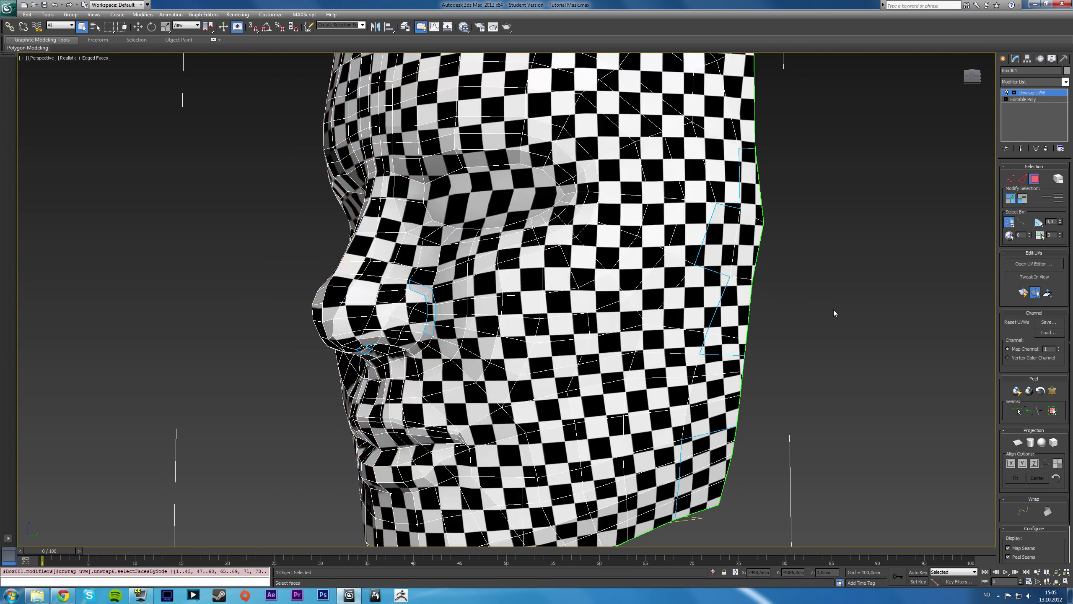
{"action": "middle_click_drag", "start_coordinate": [738, 340], "coordinate": [693, 334], "text": "alt"}
{"action": "middle_click_drag", "start_coordinate": [682, 391], "coordinate": [752, 387], "text": "alt"}
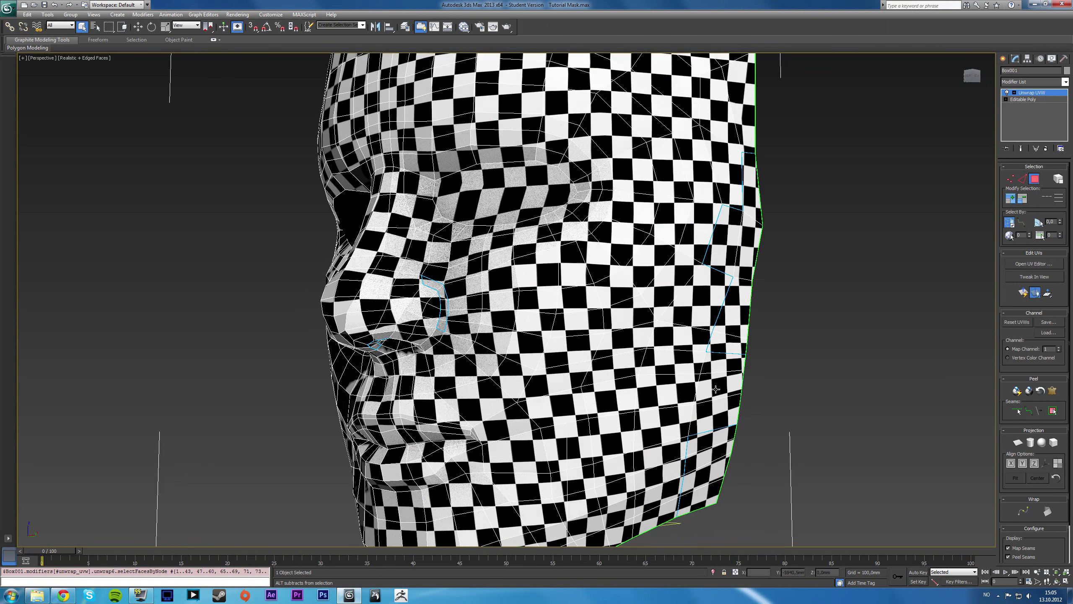
{"action": "key", "text": "F4"}
{"action": "key", "text": "F4"}
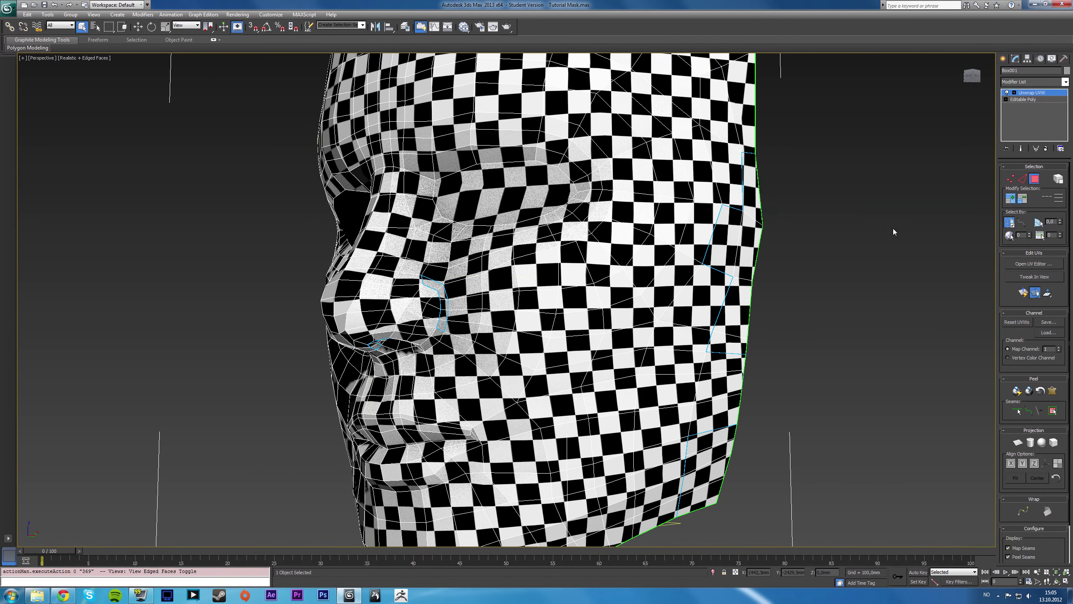
{"action": "scroll", "coordinate": [641, 295], "scroll_direction": "down", "scroll_amount": 5}
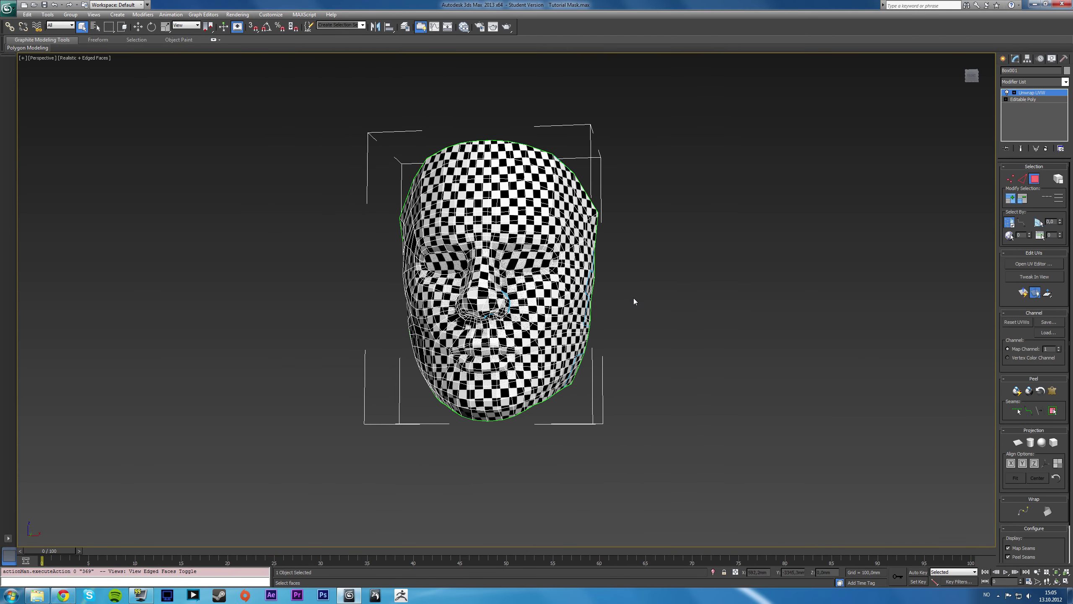
- Clear the mask's mapping with a UVW Mapping Clear modifier and convert the mask to an Editable Poly
{"action": "left_click", "coordinate": [1056, 83]}
{"action": "left_click_drag", "start_coordinate": [1066, 198], "coordinate": [1071, 346]}
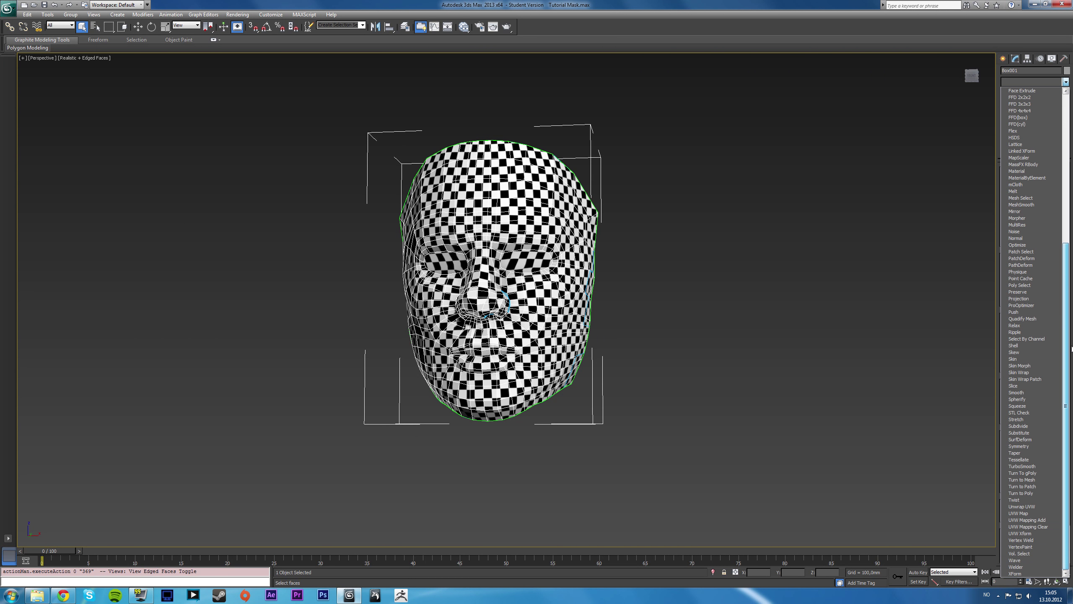
{"action": "left_click", "coordinate": [1043, 528]}
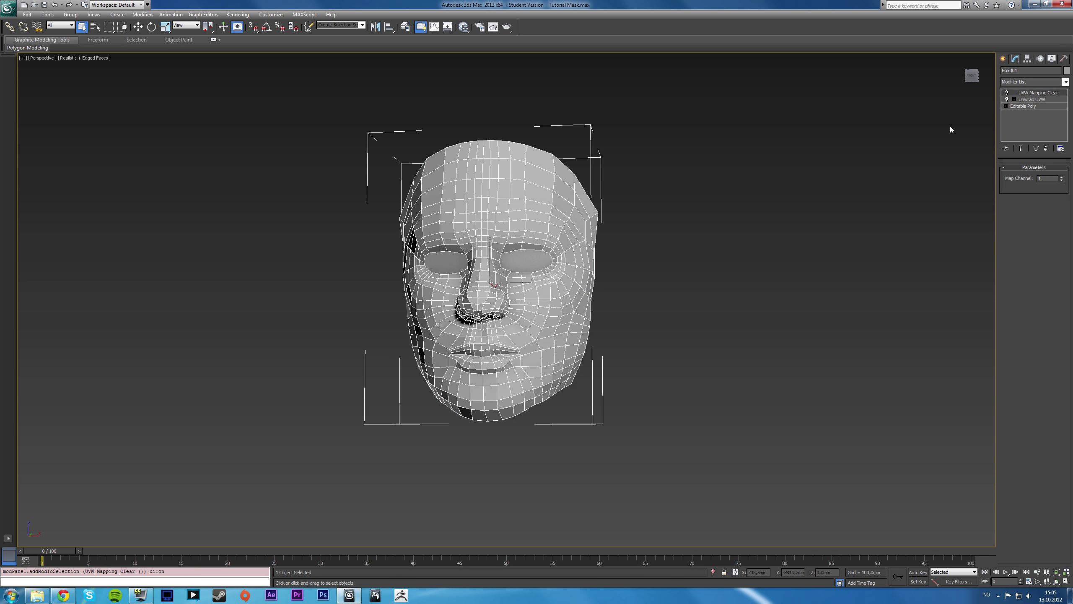
{"action": "right_click", "coordinate": [899, 160]}
{"action": "left_click", "coordinate": [917, 246]}
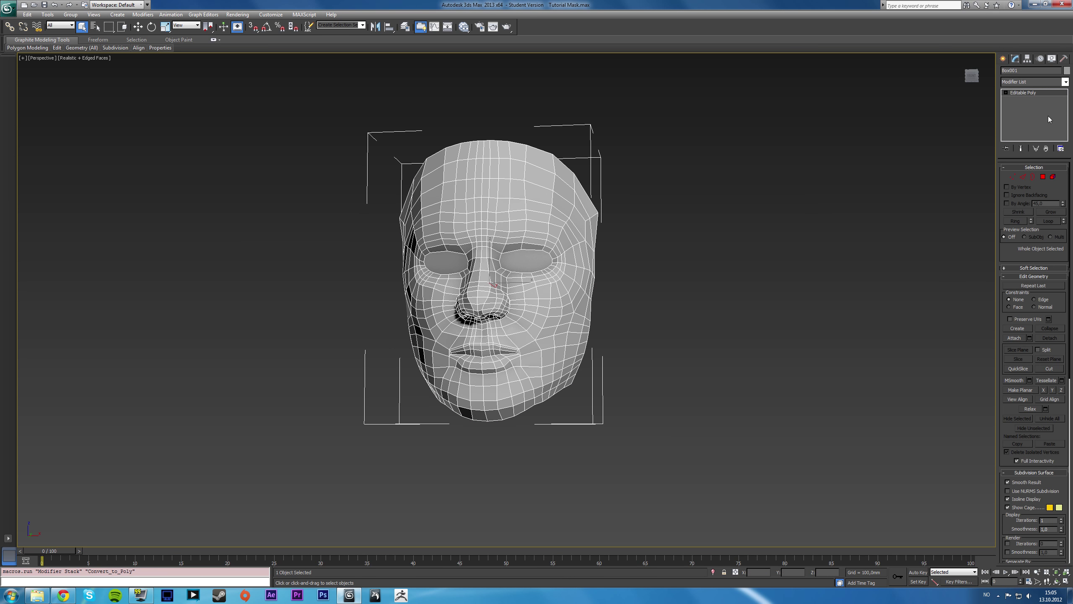
- Add a new Unwrap UVW modifier to the cleared mask
{"action": "left_click", "coordinate": [1061, 82]}
{"action": "left_click_drag", "start_coordinate": [1067, 107], "coordinate": [1067, 142]}
{"action": "scroll", "coordinate": [1068, 142], "scroll_direction": "down", "scroll_amount": 5}
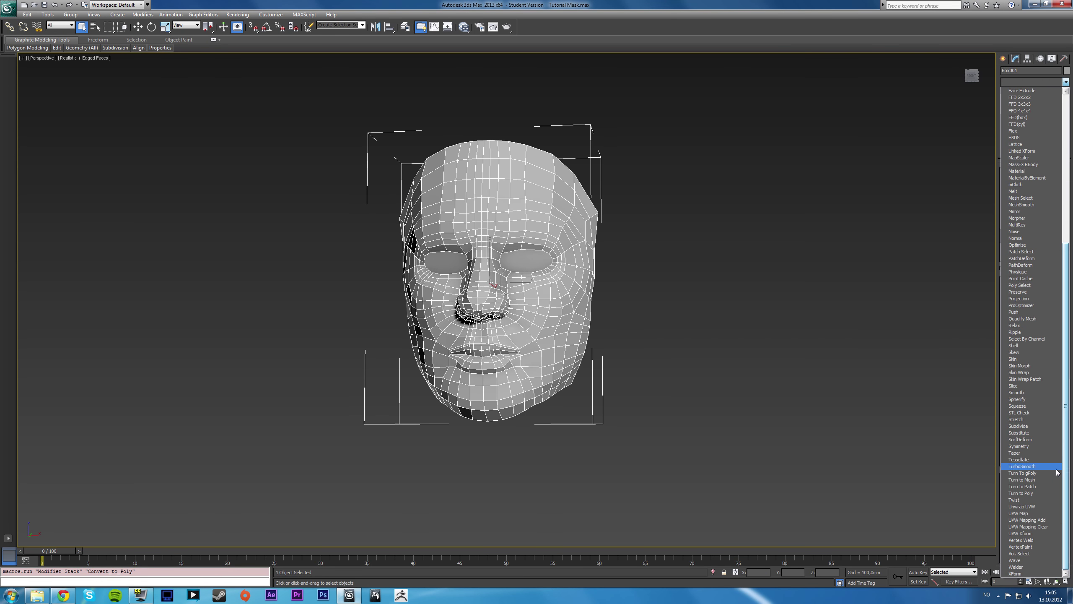
{"action": "left_click", "coordinate": [1035, 512]}
- Select all of the mask's faces at polygon level with Ignore Backfacing turned off
{"action": "middle_click_drag", "start_coordinate": [687, 273], "coordinate": [725, 296], "text": "alt"}
{"action": "left_click", "coordinate": [1034, 182]}
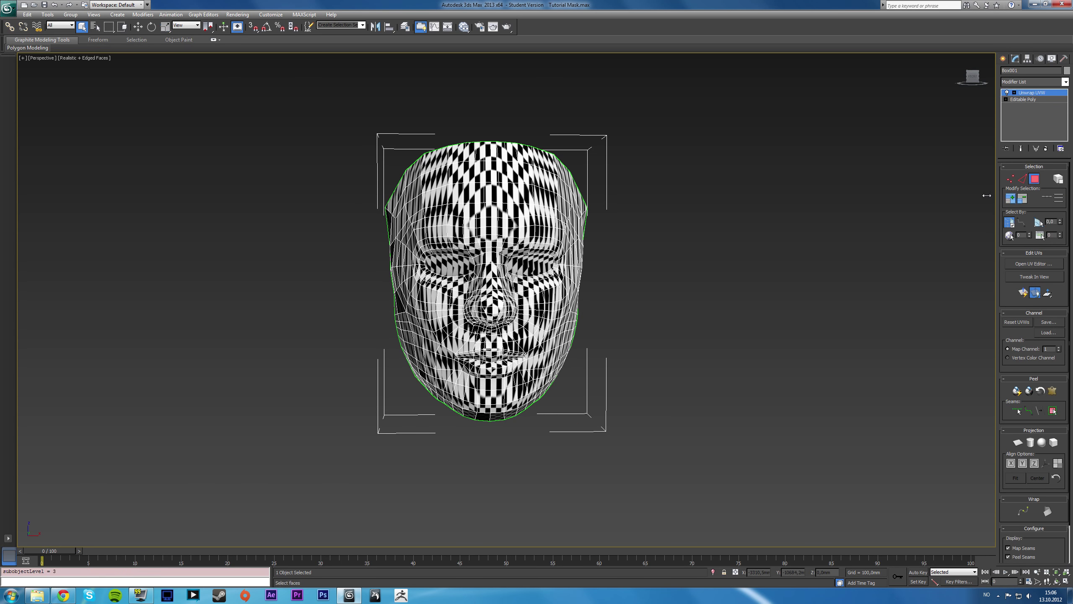
{"action": "left_click", "coordinate": [1009, 222]}
{"action": "left_click_drag", "start_coordinate": [304, 132], "coordinate": [685, 431]}
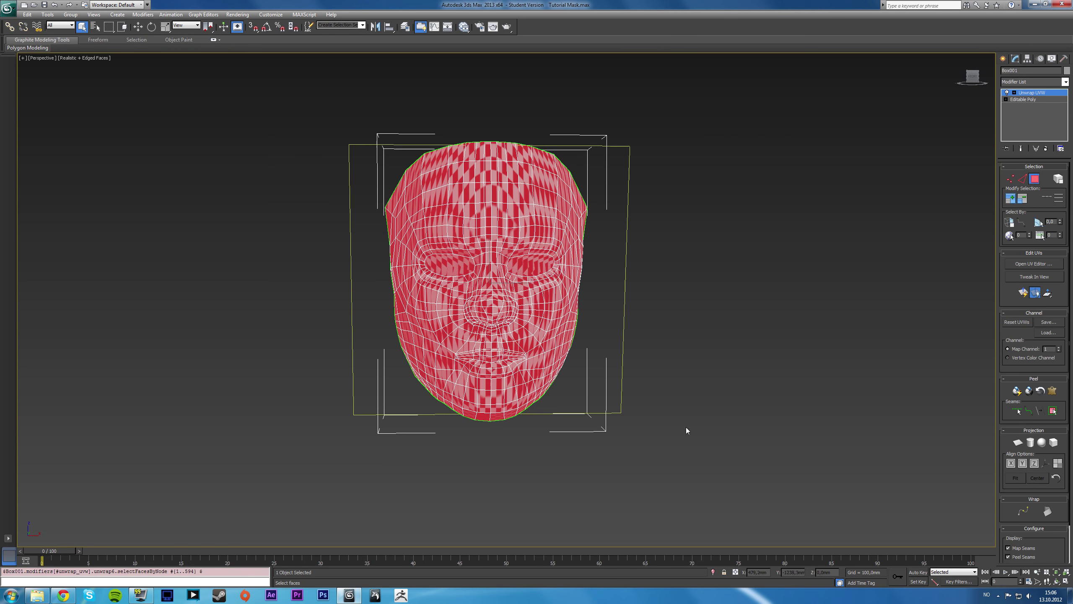
{"action": "middle_click_drag", "start_coordinate": [685, 432], "coordinate": [657, 370], "text": "alt"}
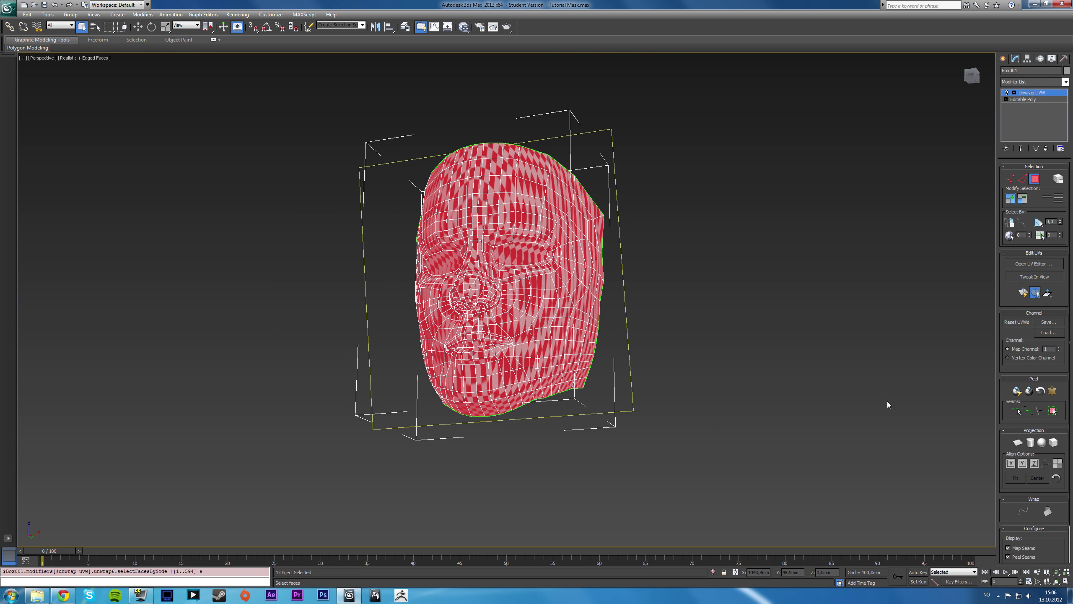
- Pelt map the selected faces, run the pelt simulation, and commit the stretched layout
{"action": "left_click", "coordinate": [1056, 392]}
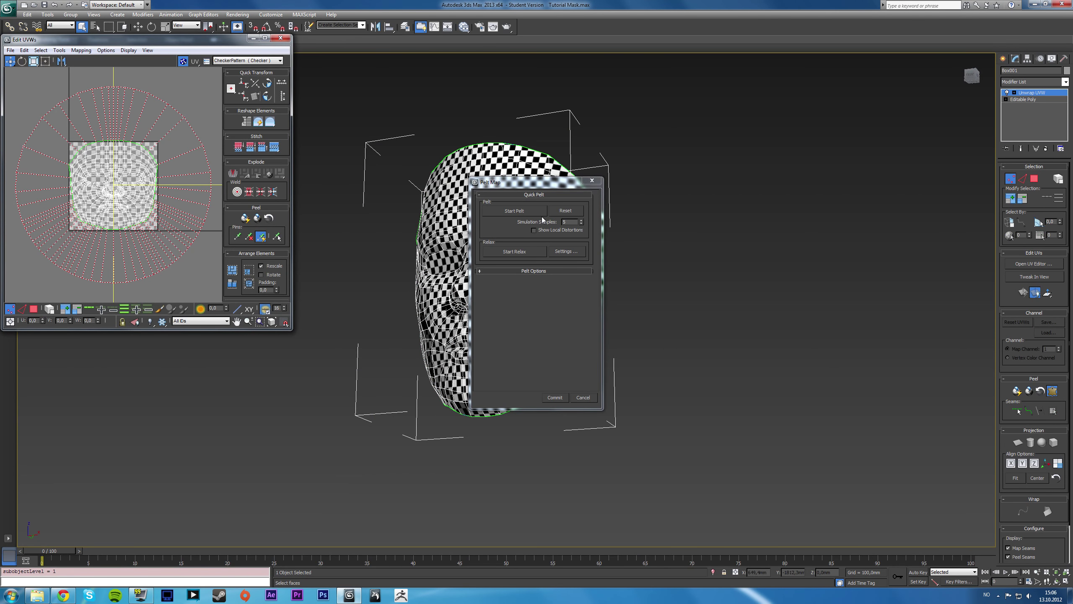
{"action": "left_click", "coordinate": [515, 210]}
{"action": "scroll", "coordinate": [99, 171], "scroll_direction": "up", "scroll_amount": 4}
{"action": "scroll", "coordinate": [100, 171], "scroll_direction": "down", "scroll_amount": 4}
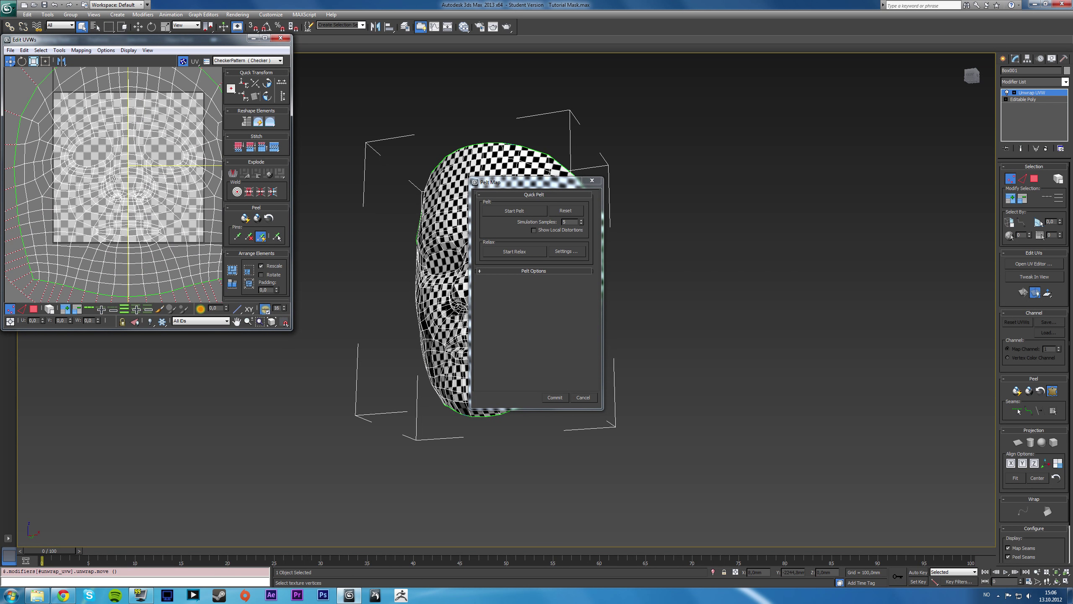
{"action": "scroll", "coordinate": [100, 174], "scroll_direction": "down", "scroll_amount": 2}
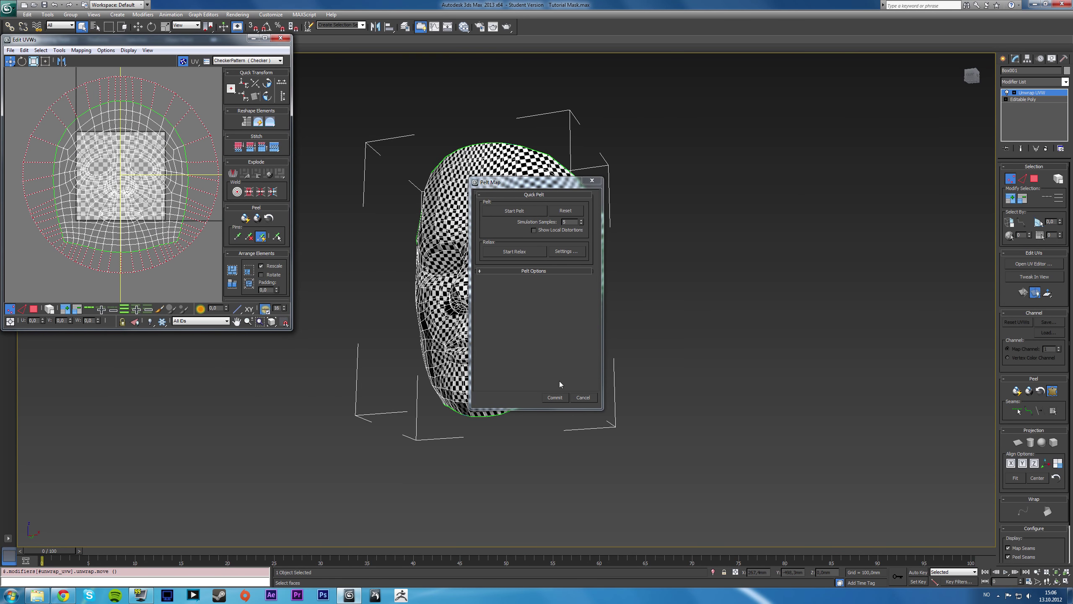
{"action": "left_click", "coordinate": [555, 397]}
- Maximize the UV editor, scale the pelted UV shell down to fit inside the UV square, and clear the selection
{"action": "left_click_drag", "start_coordinate": [160, 42], "coordinate": [282, 76]}
{"action": "double_click", "coordinate": [282, 74]}
{"action": "middle_click_drag", "start_coordinate": [452, 203], "coordinate": [426, 196]}
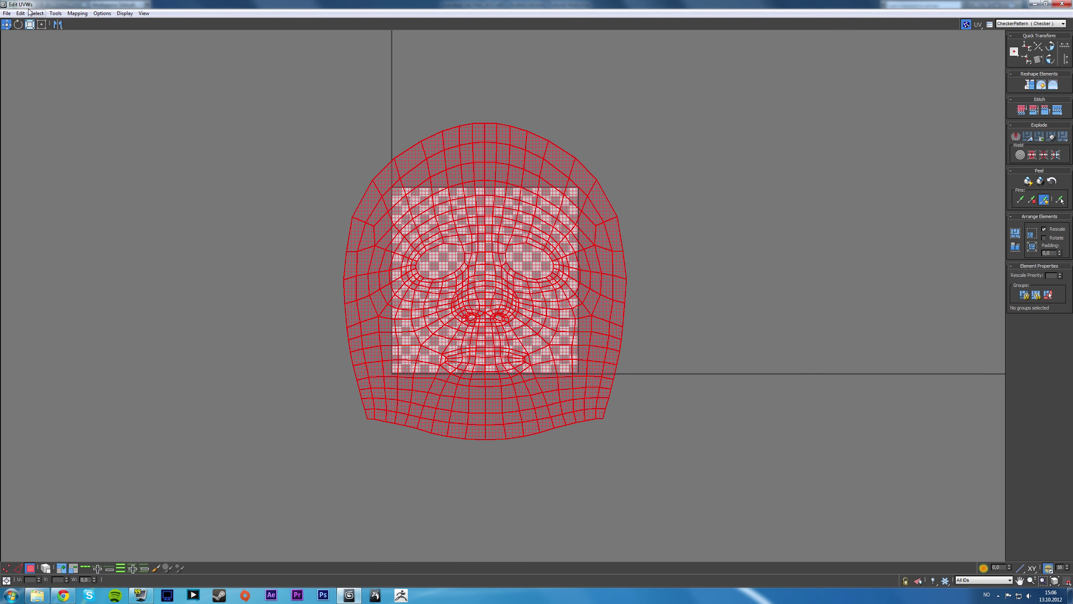
{"action": "left_click", "coordinate": [42, 24]}
{"action": "mouse_move", "coordinate": [486, 291]}
{"action": "left_mouse_down"}
{"action": "mouse_move", "coordinate": [499, 303]}
{"action": "mouse_move", "coordinate": [490, 297]}
{"action": "left_mouse_up"}
{"action": "key", "text": "w"}
{"action": "left_click", "coordinate": [30, 24]}
{"action": "left_click_drag", "start_coordinate": [479, 298], "coordinate": [481, 309]}
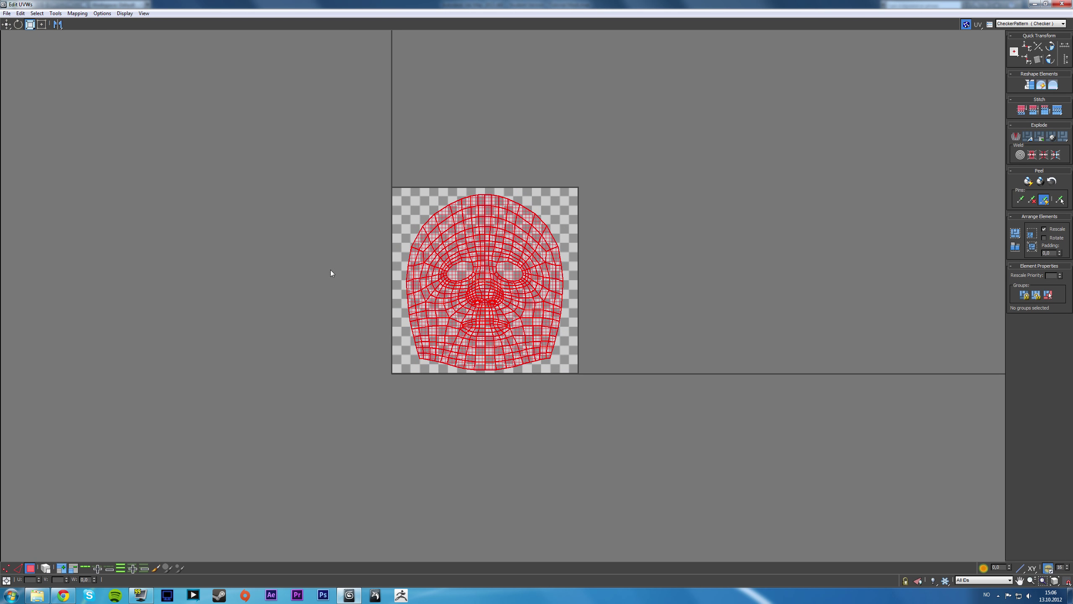
{"action": "left_click", "coordinate": [9, 24]}
{"action": "left_click", "coordinate": [847, 109]}
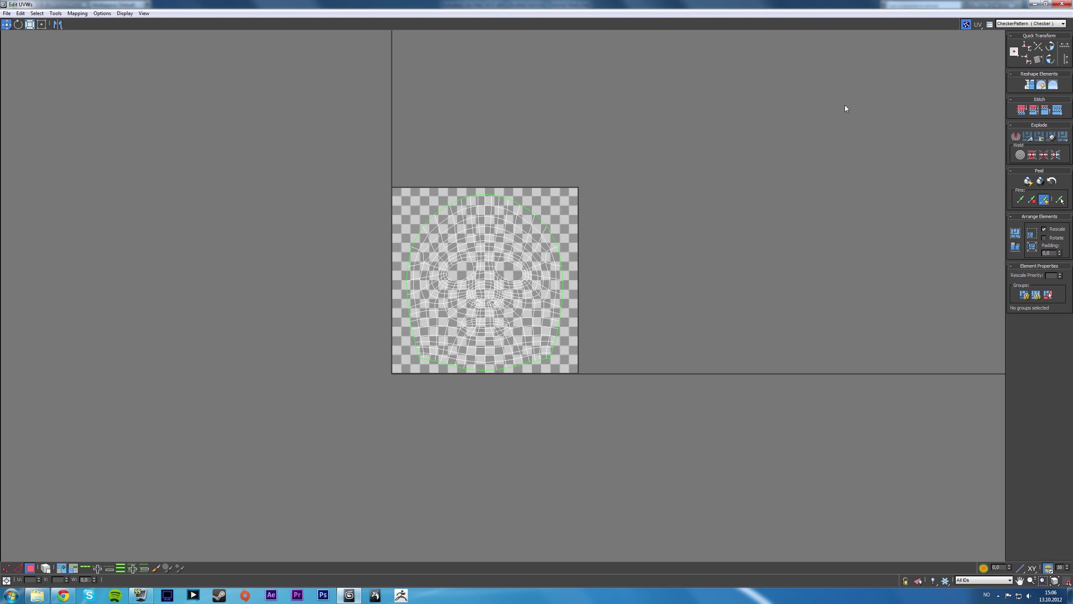
- Minimize the UV editor, hide the mesh edges, and examine the new checker pattern across the whole mask
{"action": "left_click", "coordinate": [1031, 3]}
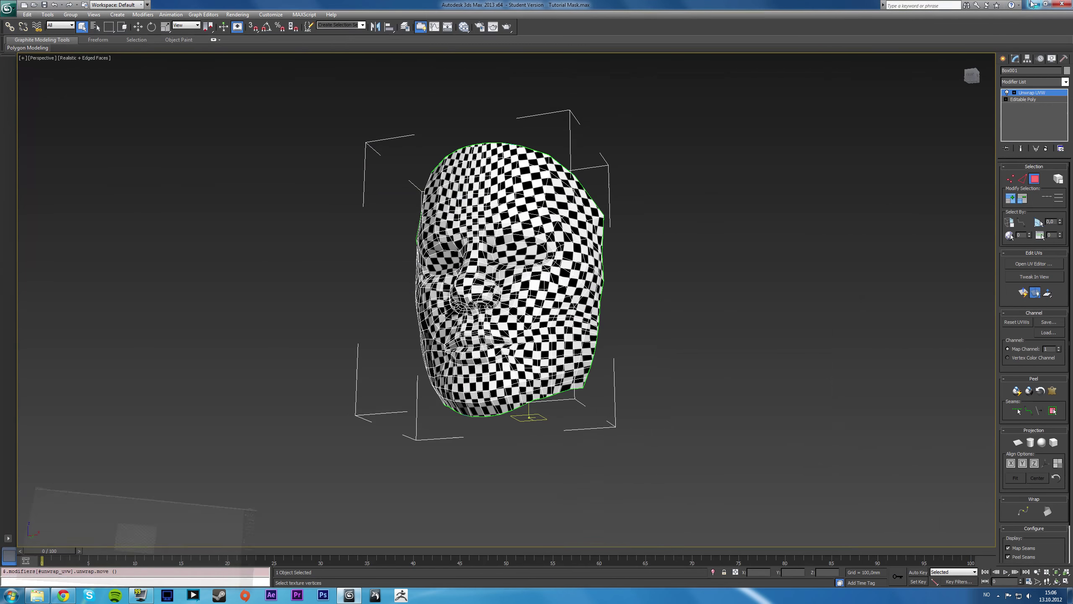
{"action": "key", "text": "F4"}
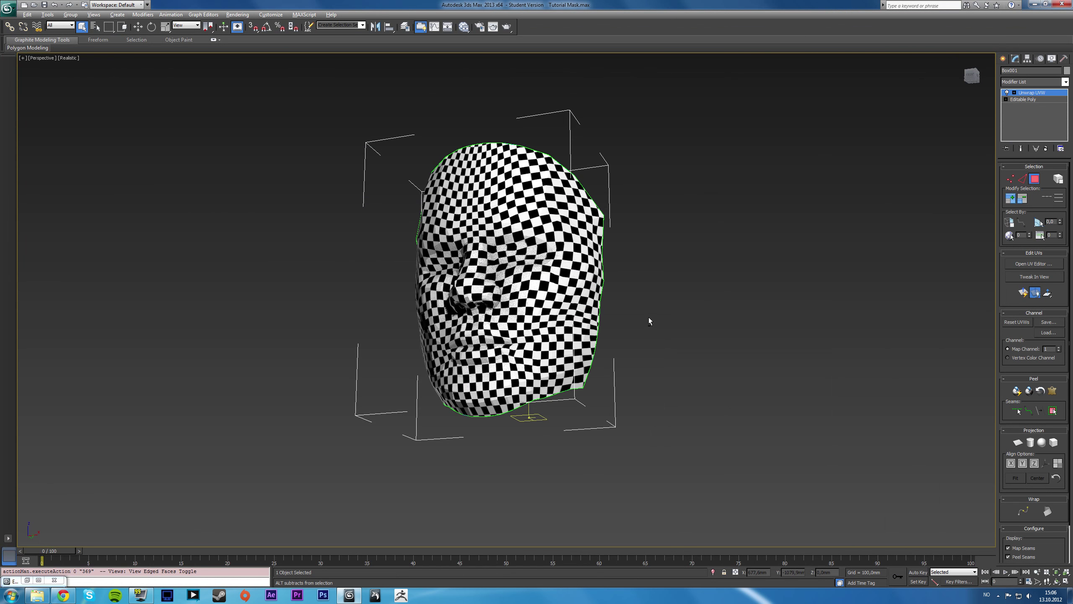
{"action": "middle_click_drag", "start_coordinate": [649, 317], "coordinate": [651, 332], "text": "alt"}
{"action": "scroll", "coordinate": [555, 340], "scroll_direction": "up", "scroll_amount": 3}
{"action": "middle_click_drag", "start_coordinate": [465, 336], "coordinate": [524, 301], "text": "alt"}
{"action": "scroll", "coordinate": [460, 328], "scroll_direction": "up", "scroll_amount": 3}
{"action": "scroll", "coordinate": [519, 324], "scroll_direction": "down", "scroll_amount": 4}
{"action": "scroll", "coordinate": [511, 303], "scroll_direction": "down", "scroll_amount": 2}
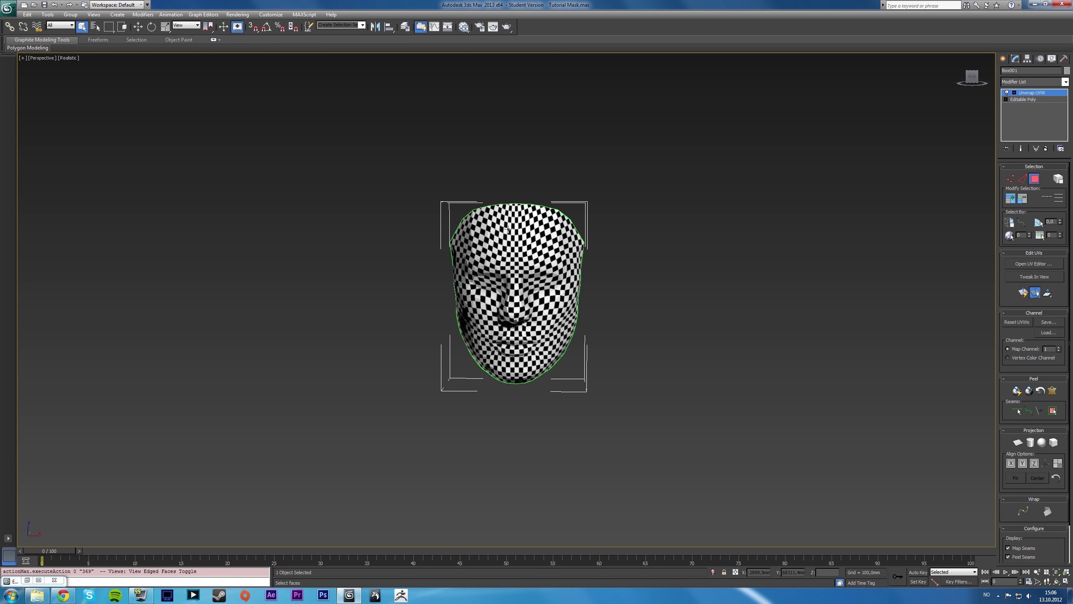
{"action": "mouse_move", "coordinate": [476, 260]}
{"action": "middle_mouse_down", "text": "alt"}
{"action": "mouse_move", "coordinate": [497, 305]}
{"action": "mouse_move", "coordinate": [509, 293]}
{"action": "middle_mouse_up", "text": "alt"}
{"action": "scroll", "coordinate": [509, 292], "scroll_direction": "up", "scroll_amount": 7}
{"action": "middle_click_drag", "start_coordinate": [575, 309], "coordinate": [528, 298], "text": "alt"}
{"action": "scroll", "coordinate": [559, 290], "scroll_direction": "down", "scroll_amount": 3}
{"action": "scroll", "coordinate": [508, 308], "scroll_direction": "down", "scroll_amount": 4}
{"action": "scroll", "coordinate": [528, 299], "scroll_direction": "down", "scroll_amount": 3}
{"action": "key", "text": "alt+w"}
{"action": "key", "text": "alt+w"}
- Reopen the UV editor, select the whole UV shell, and relax it by edge angles
{"action": "left_click", "coordinate": [1030, 265]}
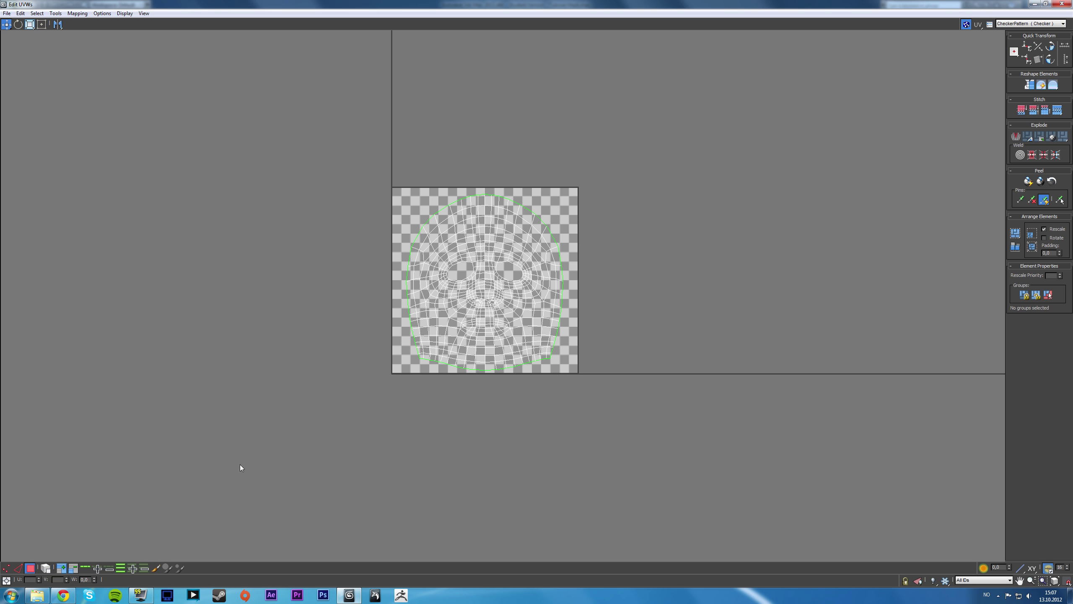
{"action": "left_click_drag", "start_coordinate": [342, 166], "coordinate": [689, 411]}
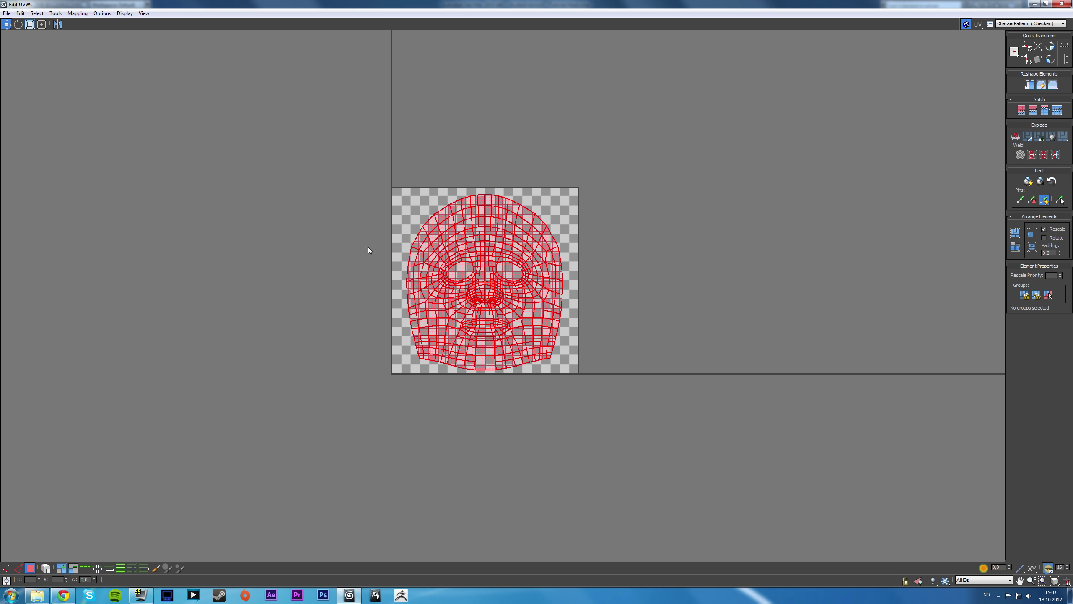
{"action": "left_click", "coordinate": [55, 13]}
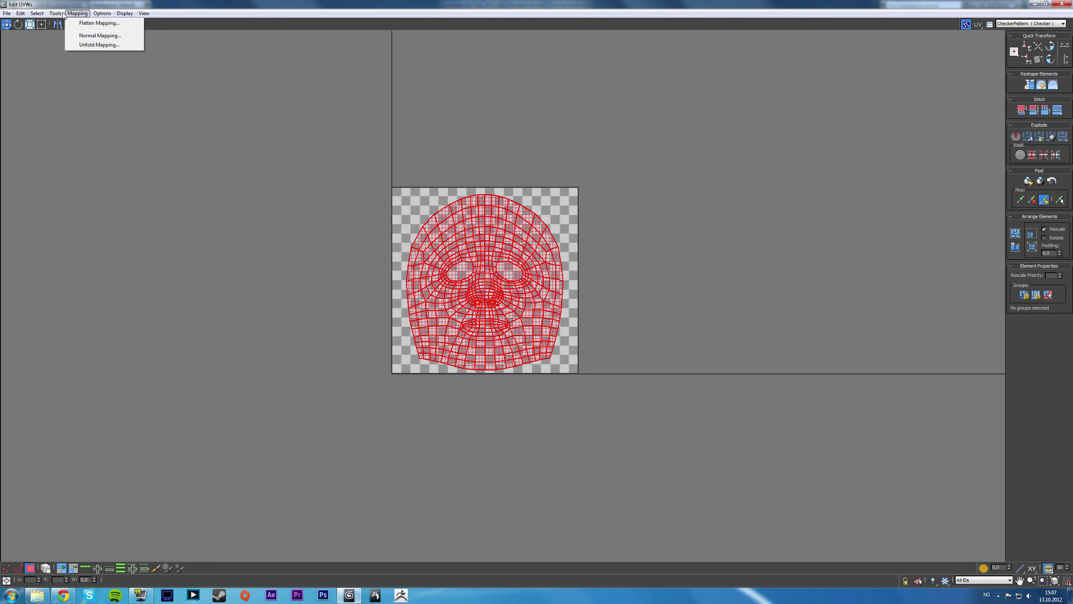
{"action": "mouse_move", "coordinate": [62, 15]}
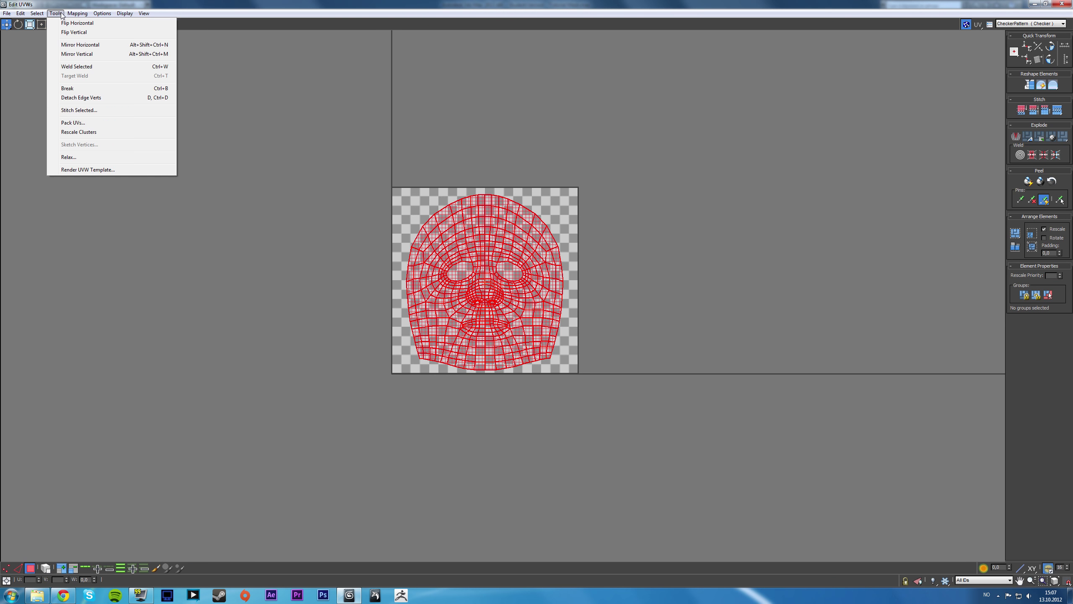
{"action": "left_click", "coordinate": [70, 157]}
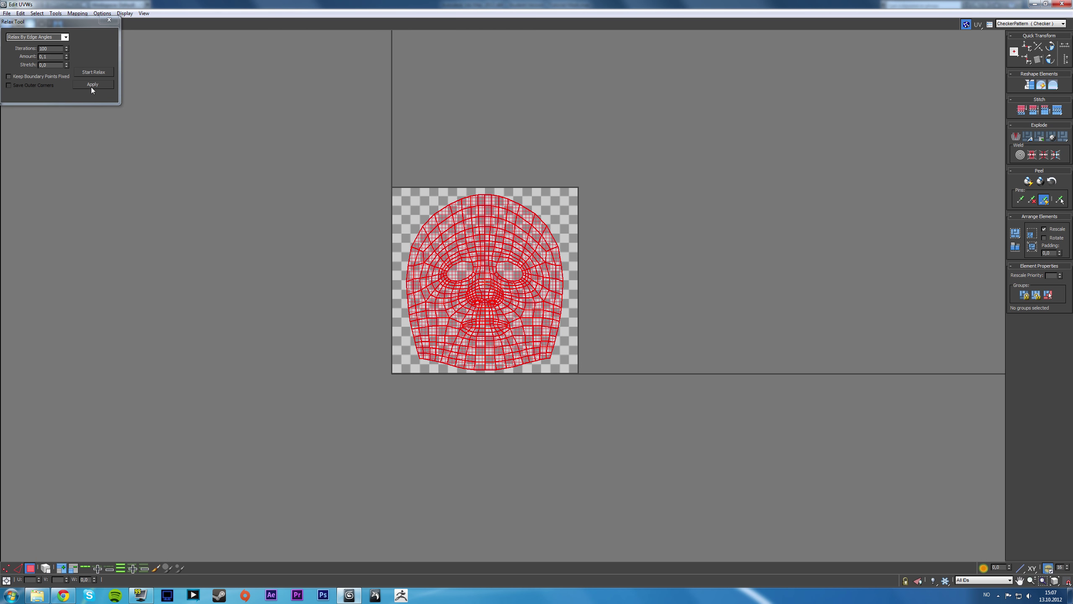
{"action": "left_click", "coordinate": [93, 71]}
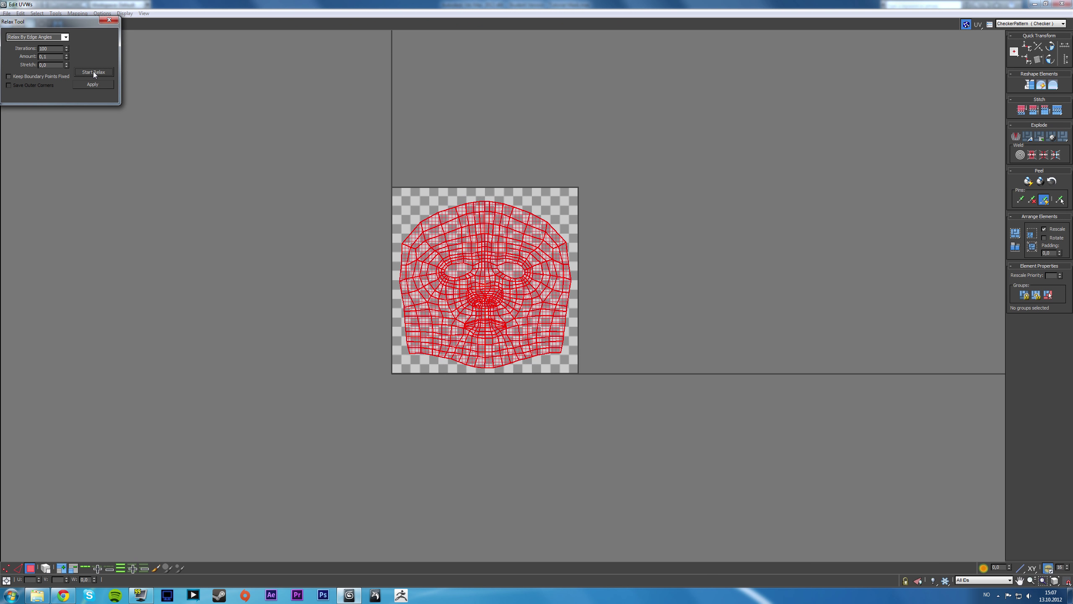
{"action": "left_click", "coordinate": [109, 19]}
- Scale the relaxed UV shell up to fill the UV square and clear the selection
{"action": "middle_click_drag", "start_coordinate": [312, 158], "coordinate": [276, 163]}
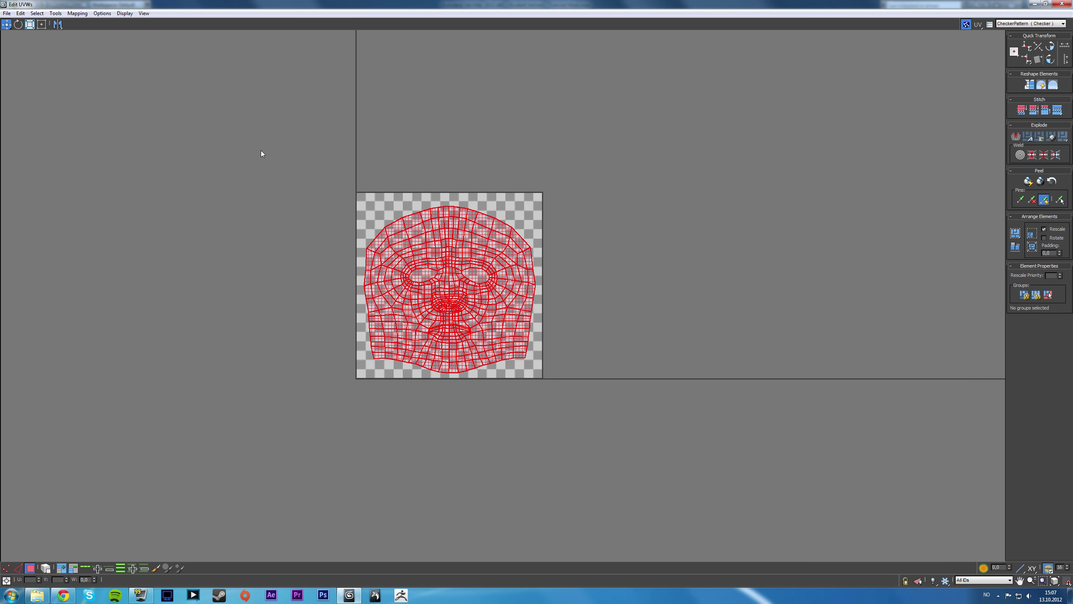
{"action": "left_click", "coordinate": [30, 24]}
{"action": "left_click_drag", "start_coordinate": [461, 254], "coordinate": [463, 249]}
{"action": "key", "text": "w"}
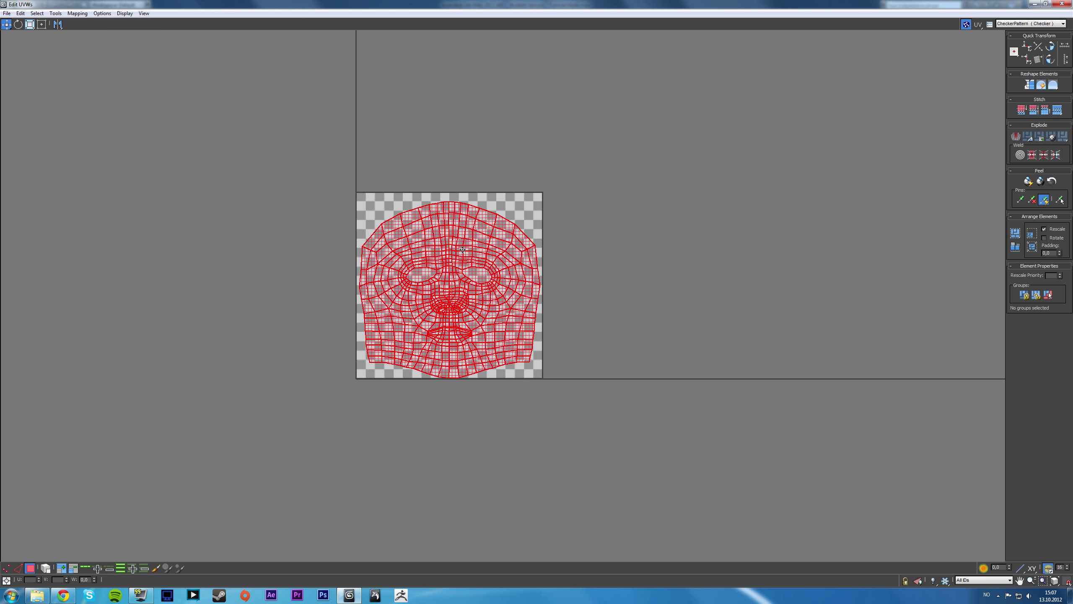
{"action": "left_click", "coordinate": [592, 260]}
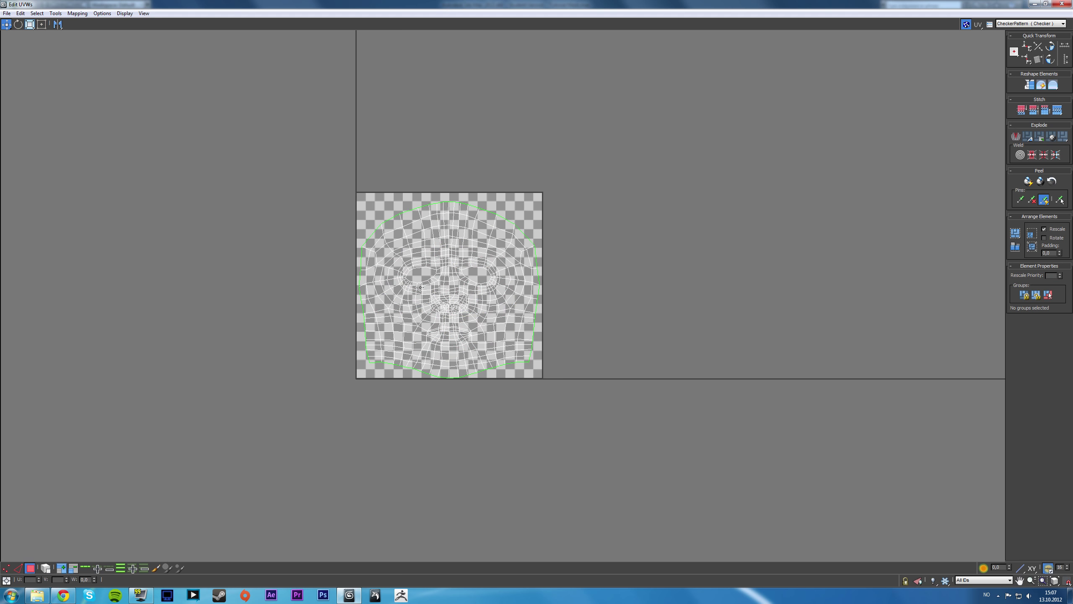
- Close the UV editor and examine the checker pattern on the cheek and nose for distortion
{"action": "left_click", "coordinate": [1062, 4]}
{"action": "key", "text": "alt+w"}
{"action": "key", "text": "alt+w"}
{"action": "middle_click_drag", "start_coordinate": [602, 352], "coordinate": [563, 297], "text": "alt"}
{"action": "scroll", "coordinate": [563, 297], "scroll_direction": "up", "scroll_amount": 5}
{"action": "middle_click_drag", "start_coordinate": [515, 330], "coordinate": [487, 310], "text": "alt"}
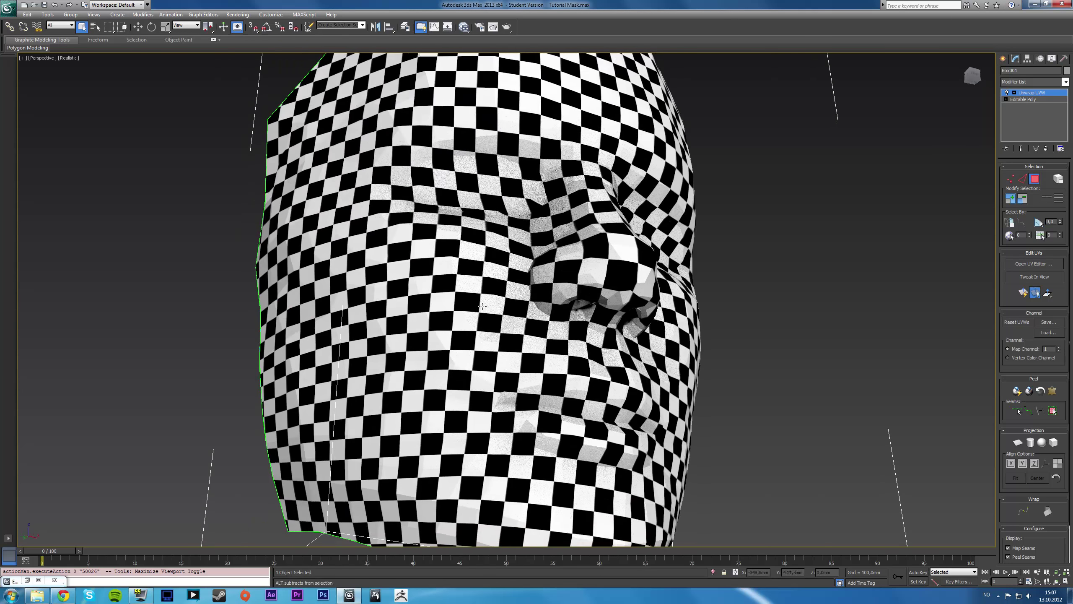
- Examine the checker pattern on the nose and across the whole mask from the front for distortion
{"action": "middle_click_drag", "start_coordinate": [618, 428], "coordinate": [570, 341], "text": "alt"}
{"action": "scroll", "coordinate": [573, 336], "scroll_direction": "up", "scroll_amount": 5}
{"action": "scroll", "coordinate": [572, 329], "scroll_direction": "down", "scroll_amount": 5}
{"action": "key", "text": "F4"}
{"action": "key", "text": "F4"}
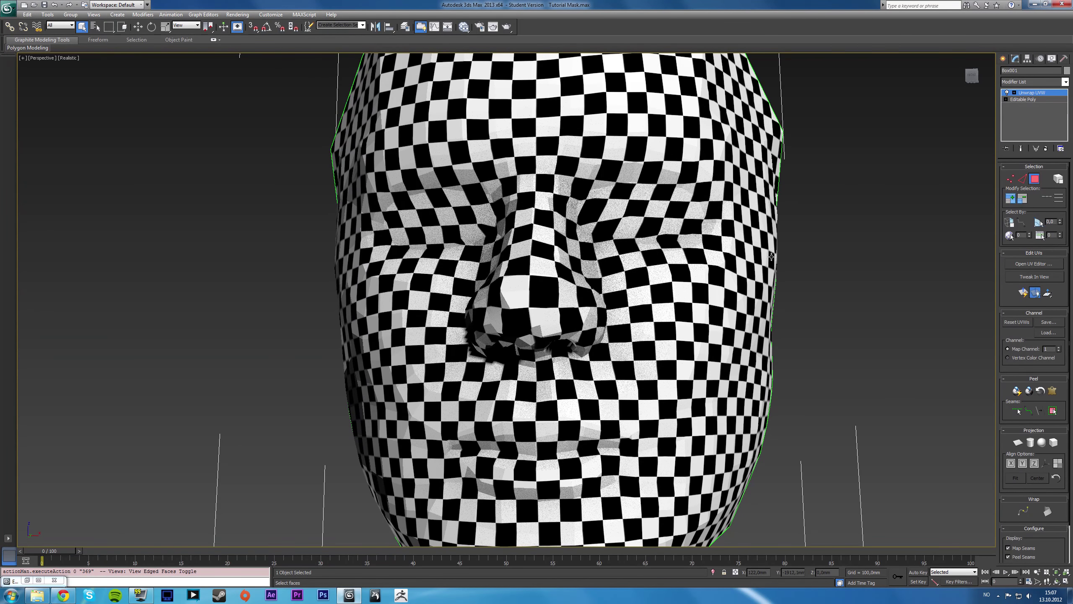
{"action": "middle_click_drag", "start_coordinate": [775, 239], "coordinate": [779, 243], "text": "alt"}
{"action": "scroll", "coordinate": [779, 243], "scroll_direction": "down", "scroll_amount": 6}
{"action": "middle_click_drag", "start_coordinate": [659, 262], "coordinate": [649, 265], "text": "alt"}
{"action": "scroll", "coordinate": [650, 265], "scroll_direction": "up", "scroll_amount": 3}
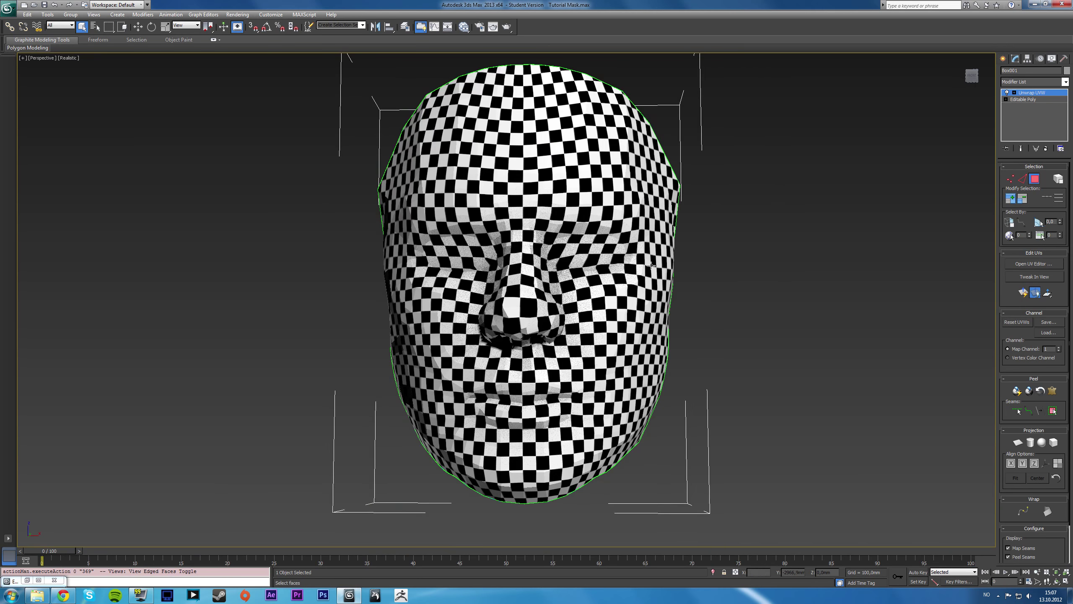
- Convert the unwrapped mask to an Editable Poly to bake in its UVs
{"action": "right_click", "coordinate": [720, 235]}
{"action": "mouse_move", "coordinate": [752, 314]}
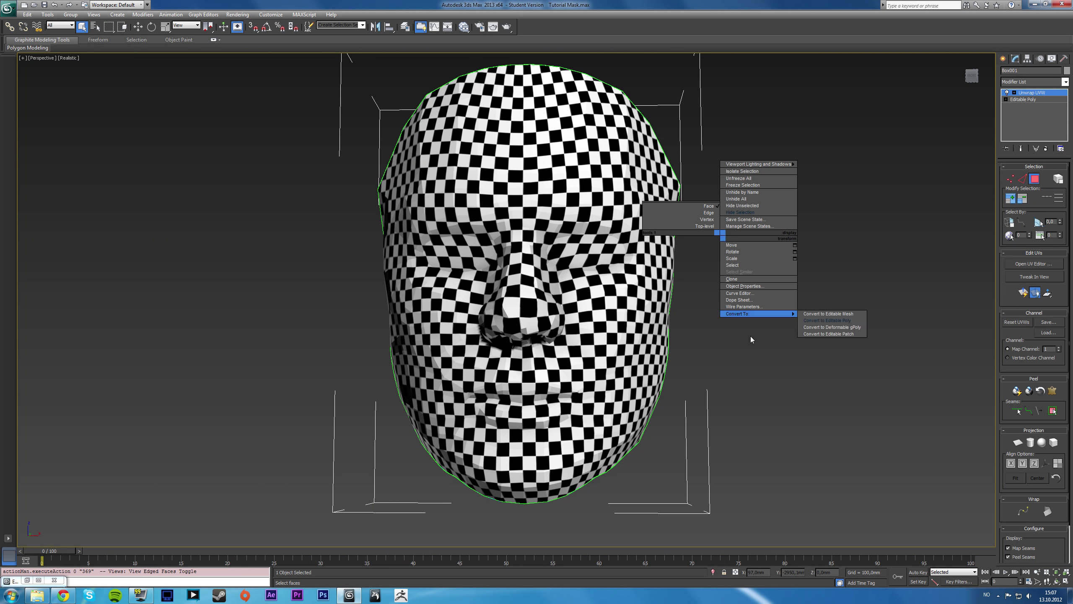
{"action": "left_click", "coordinate": [836, 320]}
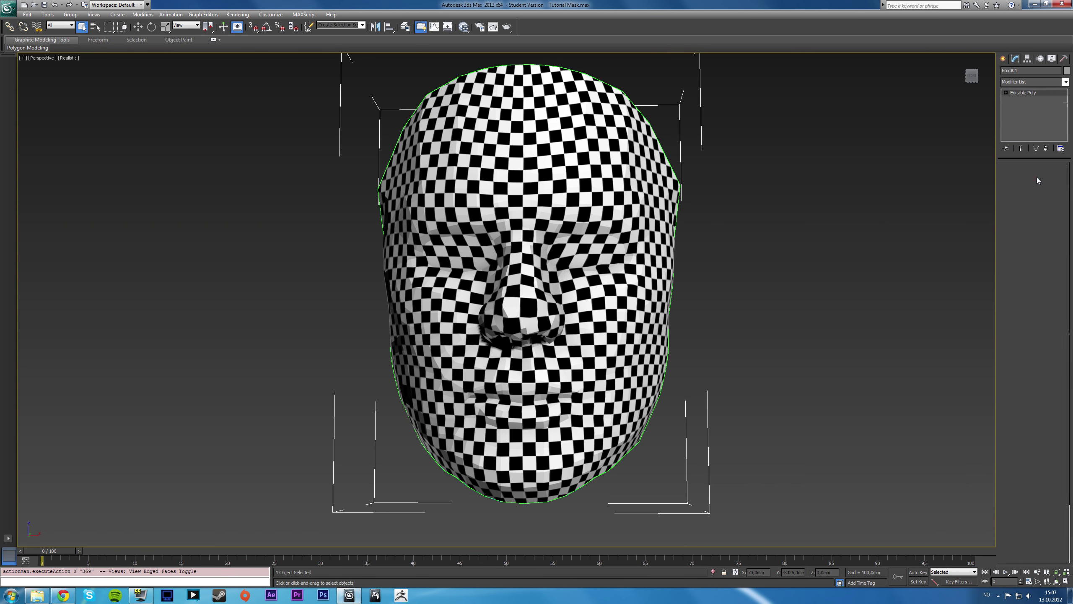
- Delete the two eye polygons and the two nostril polygons from the mask, leave polygon editing and deselect the mask
{"action": "key", "text": "4"}
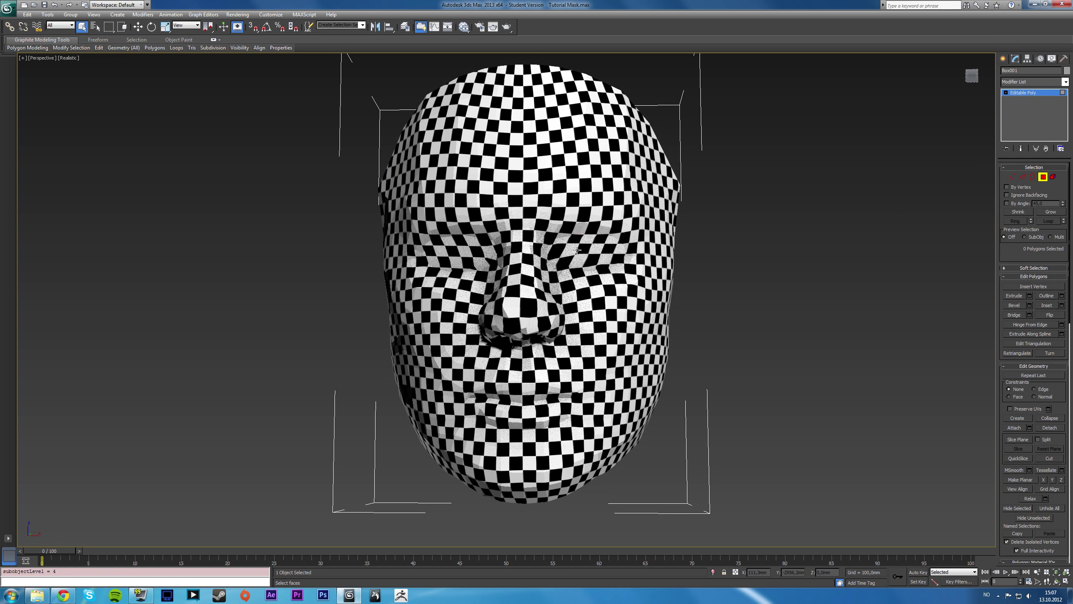
{"action": "left_click", "coordinate": [577, 250]}
{"action": "left_click", "coordinate": [461, 261], "text": "ctrl"}
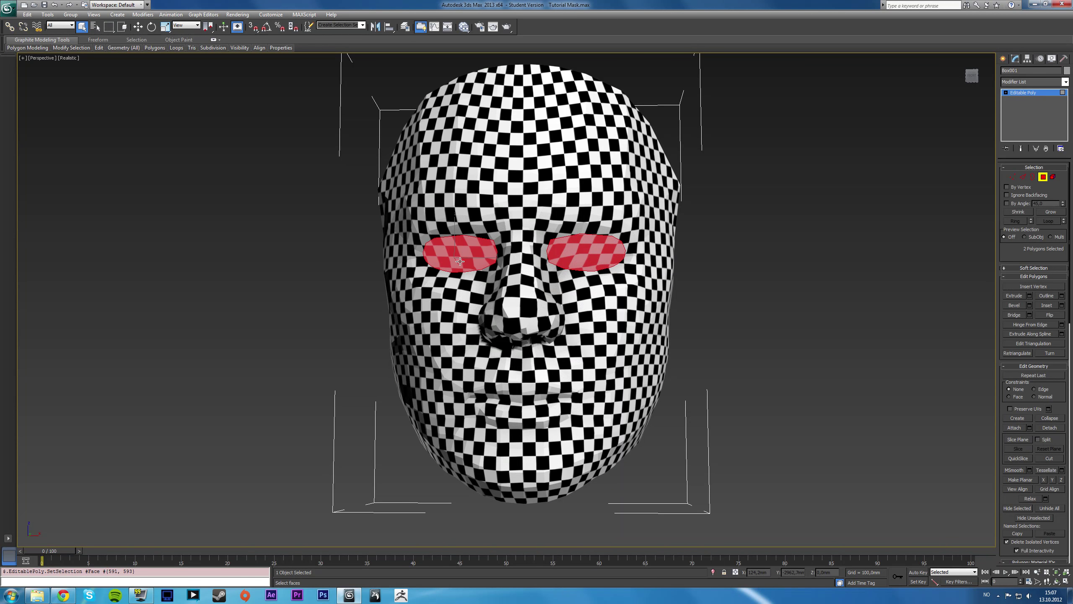
{"action": "key", "text": "F4"}
{"action": "middle_click_drag", "start_coordinate": [514, 271], "coordinate": [509, 239], "text": "alt"}
{"action": "scroll", "coordinate": [505, 303], "scroll_direction": "up", "scroll_amount": 3}
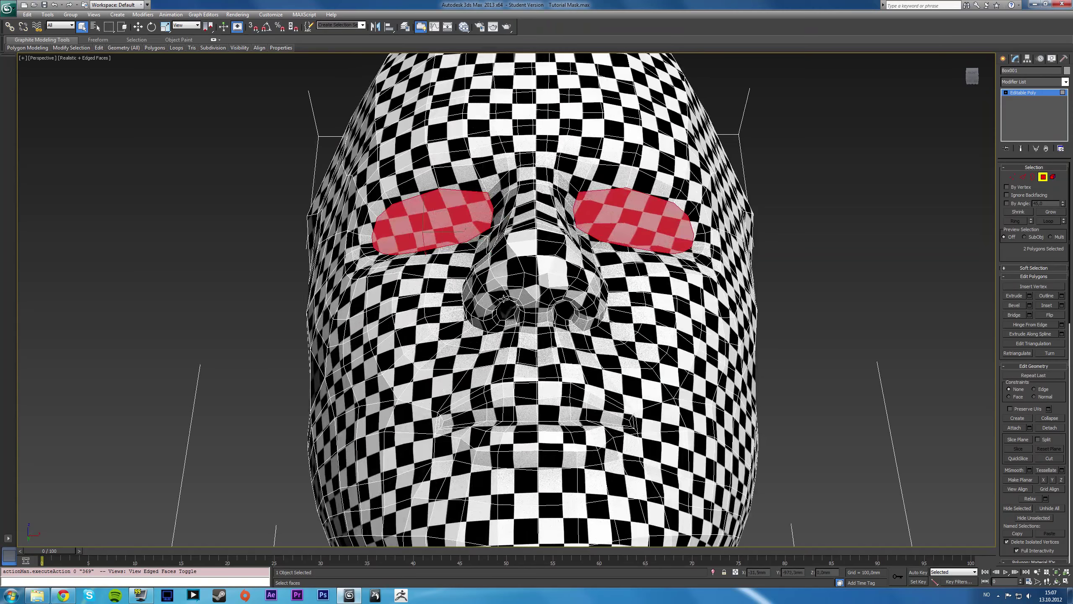
{"action": "left_click", "coordinate": [506, 308], "text": "ctrl"}
{"action": "left_click", "coordinate": [562, 308], "text": "ctrl"}
{"action": "key", "text": "Delete"}
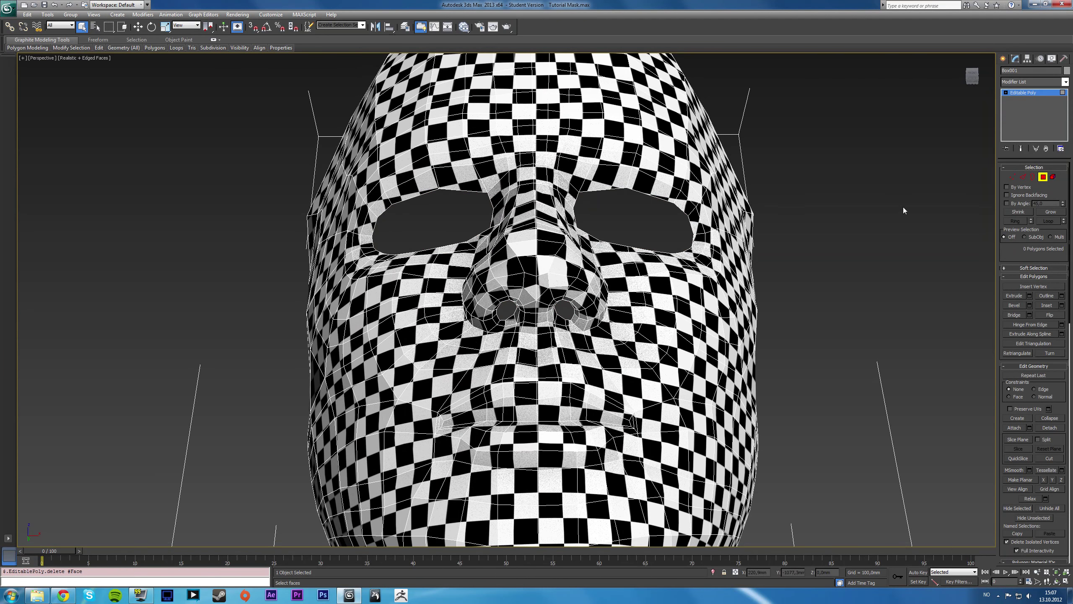
{"action": "left_click", "coordinate": [1043, 179]}
{"action": "left_click", "coordinate": [786, 242]}
{"action": "scroll", "coordinate": [780, 250], "scroll_direction": "down", "scroll_amount": 4}
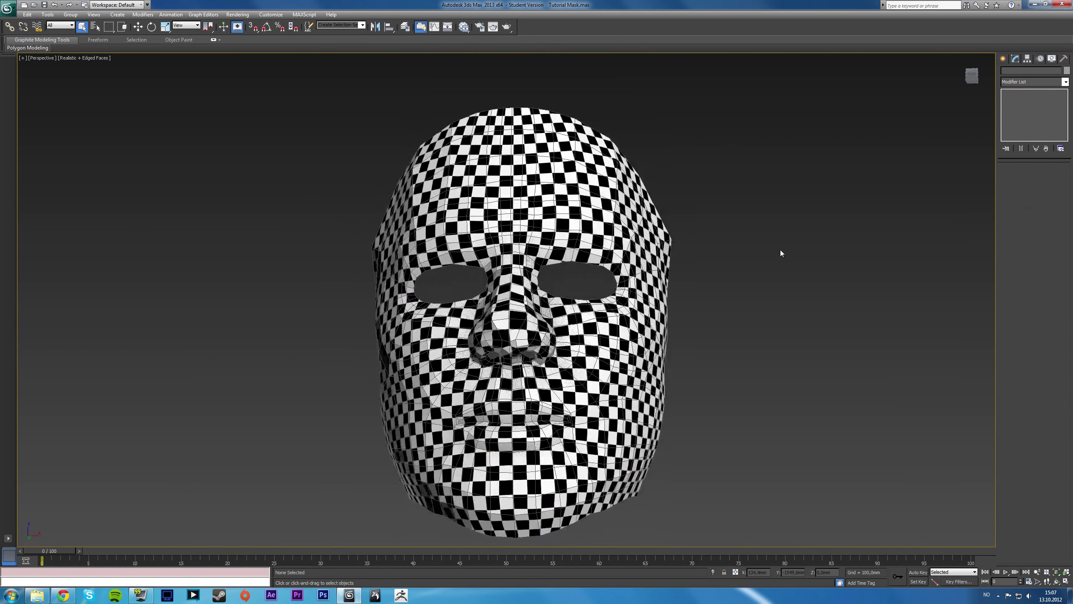
- Hide the mesh edges and apply a TurboSmooth modifier with 2 iterations to the mask
{"action": "middle_click_drag", "start_coordinate": [780, 250], "coordinate": [665, 312], "text": "alt"}
{"action": "key", "text": "F4"}
{"action": "left_click", "coordinate": [536, 337]}
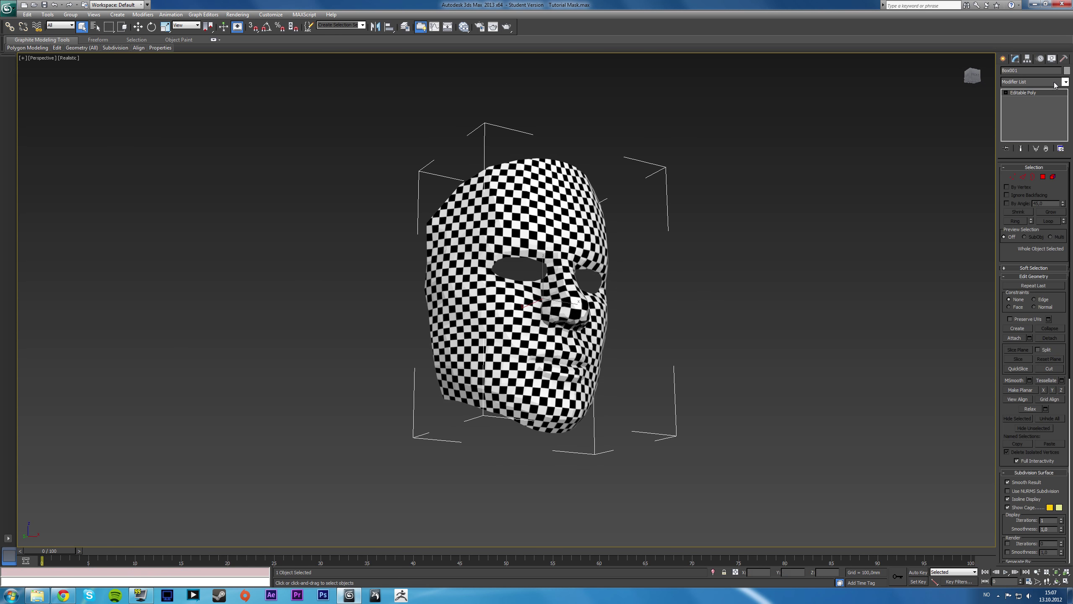
{"action": "left_click", "coordinate": [1066, 81]}
{"action": "scroll", "coordinate": [1023, 381], "scroll_direction": "down", "scroll_amount": 15}
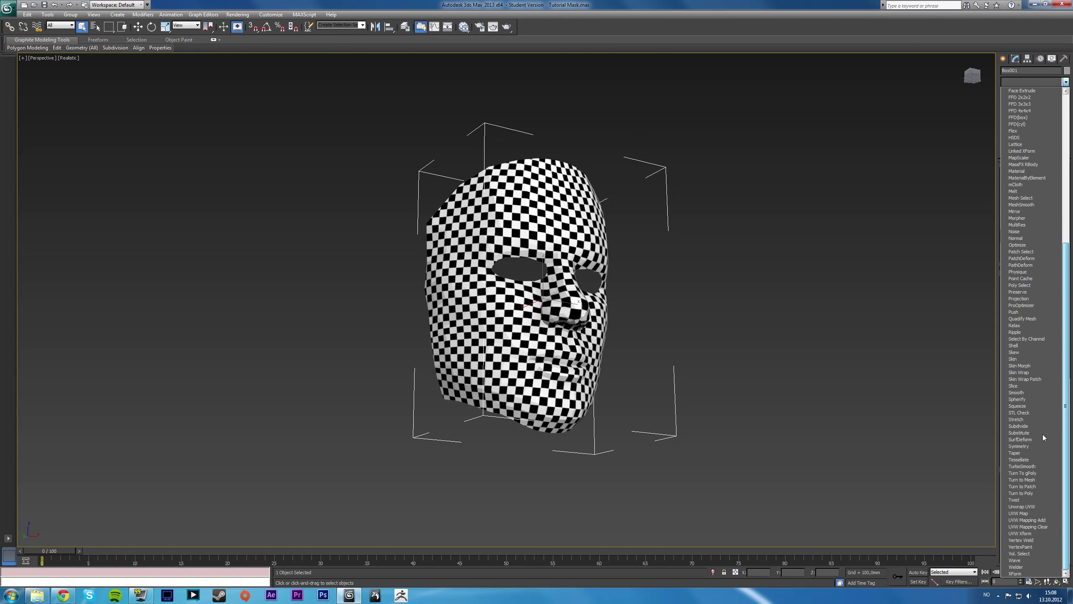
{"action": "left_click", "coordinate": [1018, 467]}
{"action": "middle_click_drag", "start_coordinate": [823, 332], "coordinate": [760, 333], "text": "alt"}
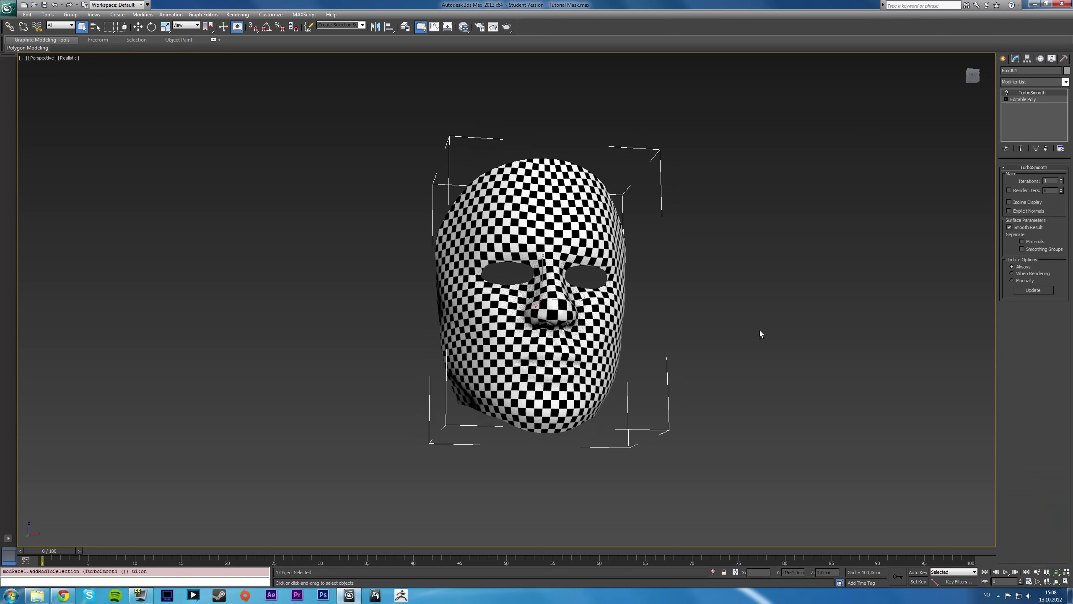
{"action": "left_click", "coordinate": [1062, 179]}
- Deselect the mask and examine the checker pattern on the smoothed surface from both sides and the front
{"action": "left_click", "coordinate": [696, 263]}
{"action": "middle_click_drag", "start_coordinate": [696, 264], "coordinate": [532, 274], "text": "alt"}
{"action": "scroll", "coordinate": [479, 295], "scroll_direction": "up", "scroll_amount": 3}
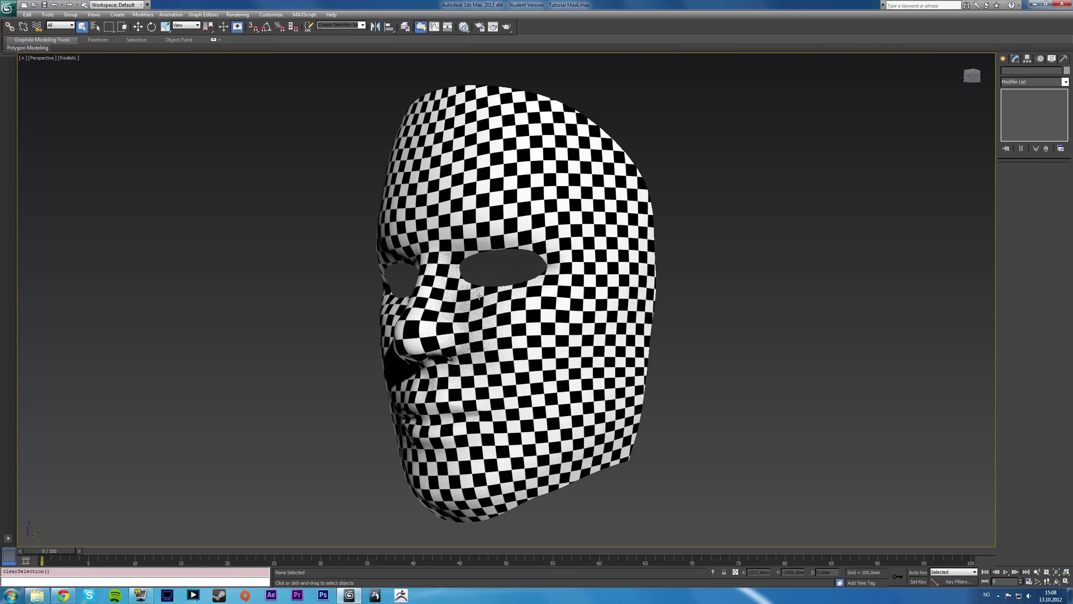
{"action": "scroll", "coordinate": [479, 296], "scroll_direction": "down", "scroll_amount": 3}
{"action": "middle_click_drag", "start_coordinate": [480, 296], "coordinate": [574, 241], "text": "alt"}
{"action": "scroll", "coordinate": [544, 354], "scroll_direction": "down", "scroll_amount": 4}
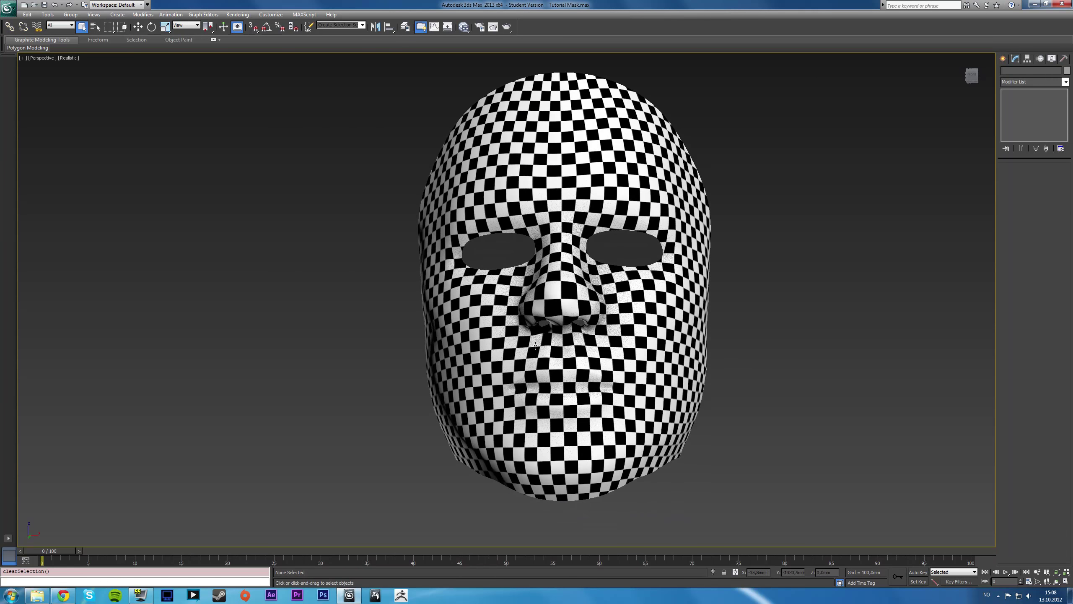
{"action": "middle_click_drag", "start_coordinate": [544, 354], "coordinate": [466, 359], "text": "alt"}
{"action": "scroll", "coordinate": [469, 356], "scroll_direction": "up", "scroll_amount": 3}
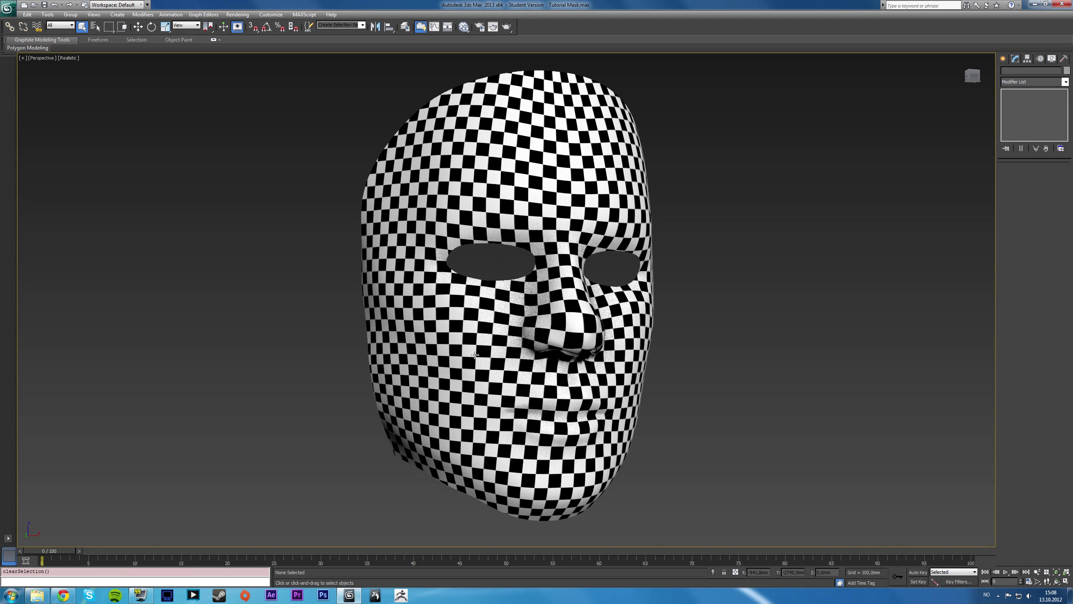
- Turn off the viewport display of the mask's checker material, minimize the Slate Material Editor and clear the selection
{"action": "left_click", "coordinate": [471, 330]}
{"action": "key", "text": "m"}
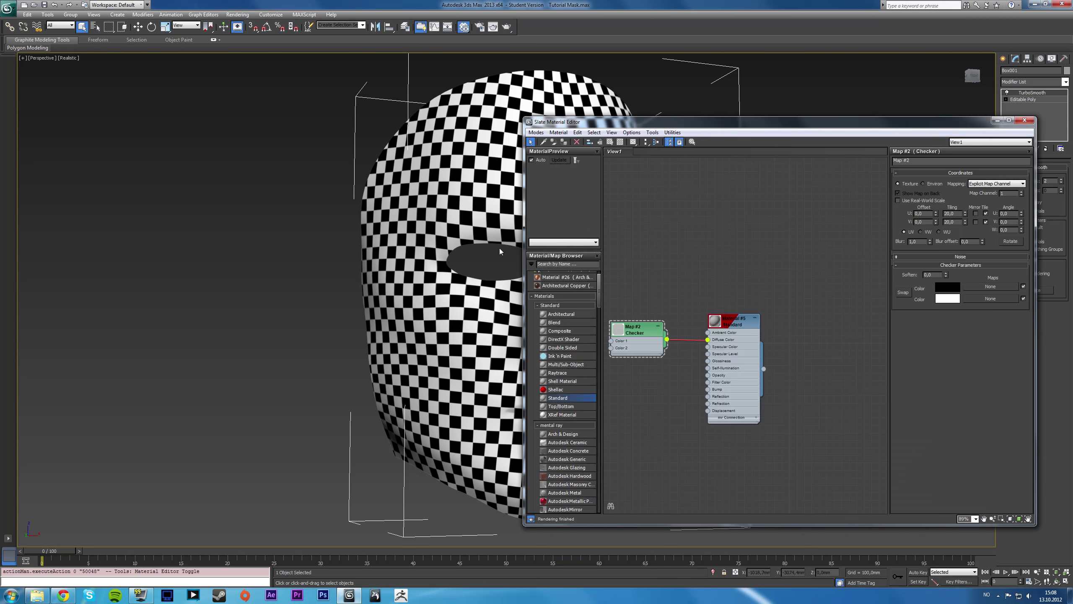
{"action": "left_click", "coordinate": [613, 142]}
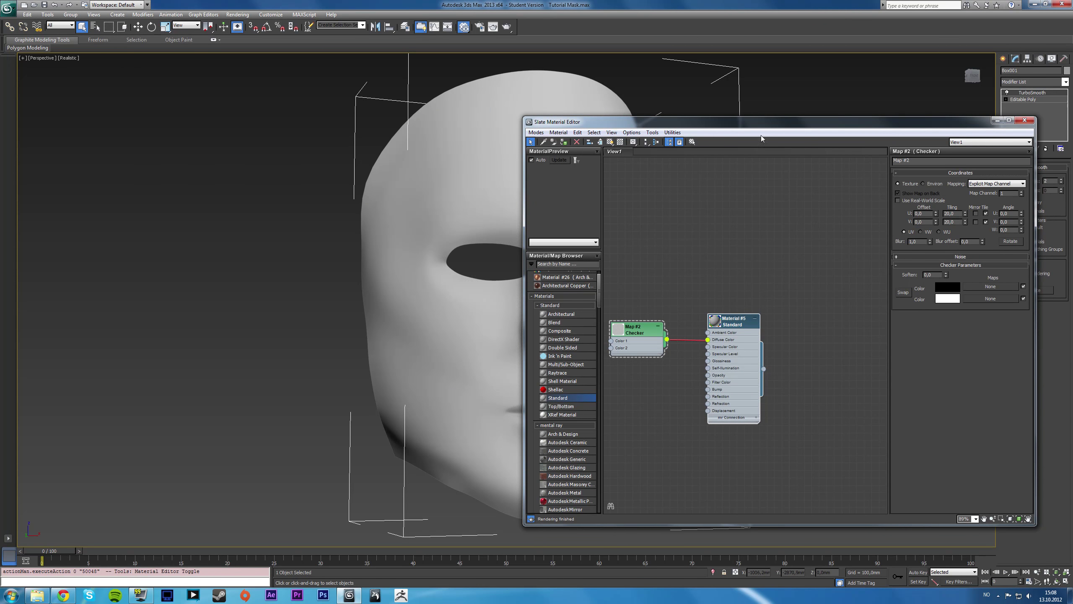
{"action": "left_click", "coordinate": [998, 120]}
{"action": "left_click", "coordinate": [856, 213]}
{"action": "middle_click_drag", "start_coordinate": [700, 247], "coordinate": [709, 253], "text": "alt"}
- Delete the TurboSmooth modifier from the mask and deselect the mask
{"action": "left_click", "coordinate": [634, 250]}
{"action": "right_click", "coordinate": [1026, 94]}
{"action": "left_click", "coordinate": [1017, 100]}
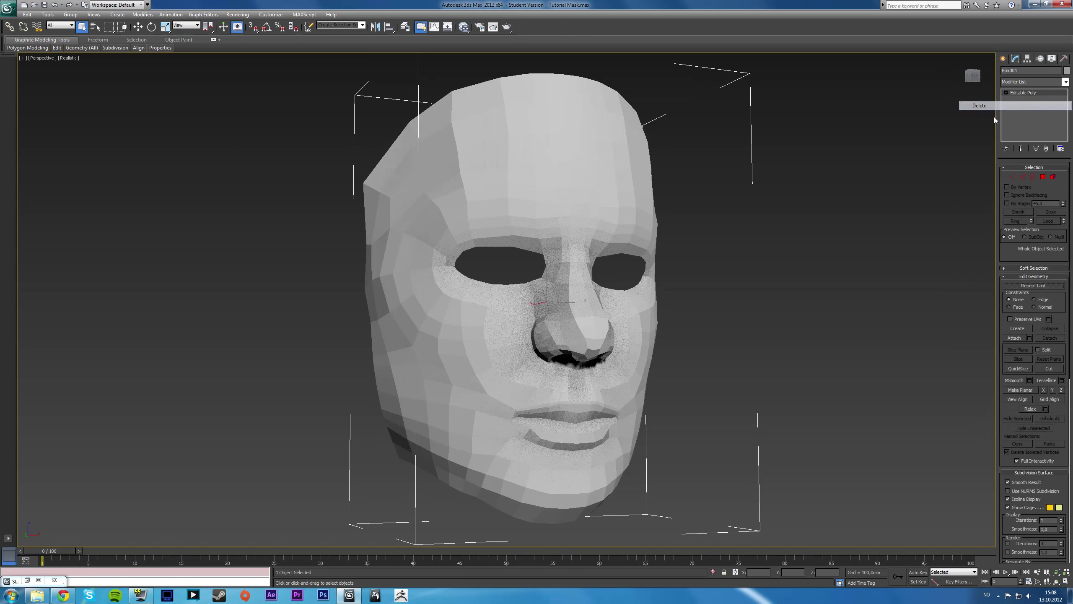
{"action": "left_click", "coordinate": [783, 218]}
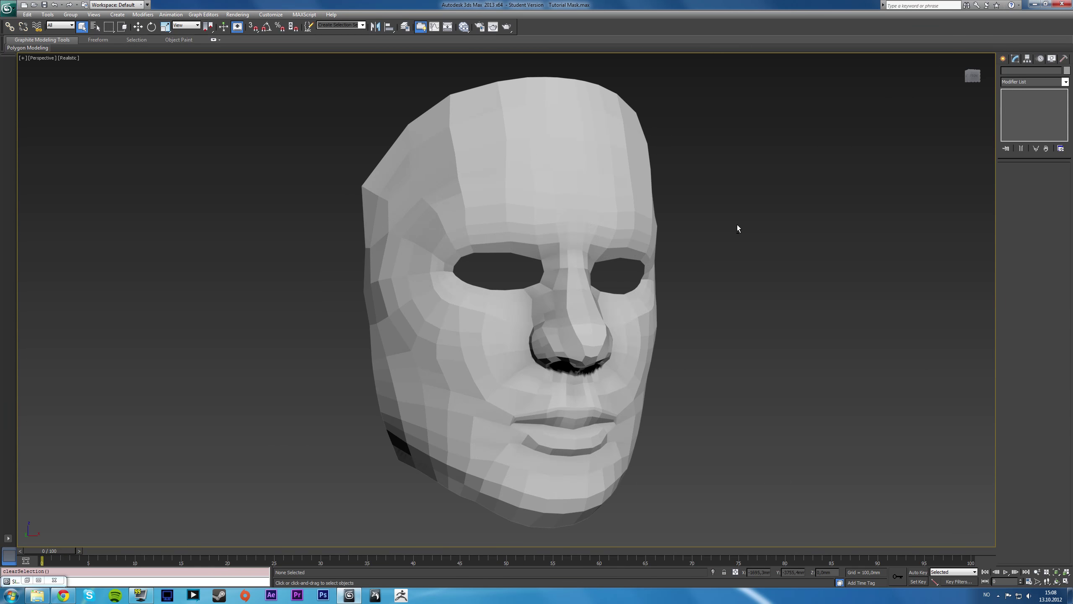